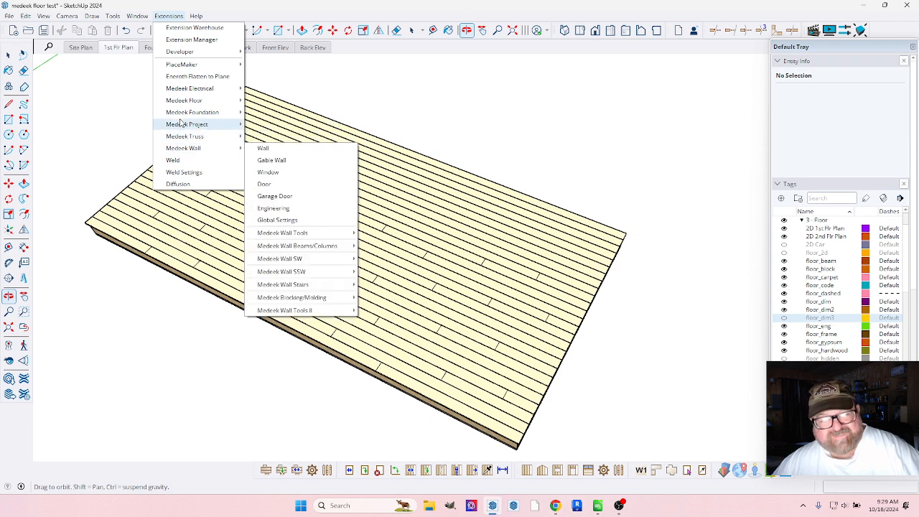
Step: Examine the deck floor's board layout, joints and edges from several angles and distances
mouse_move(192, 104)
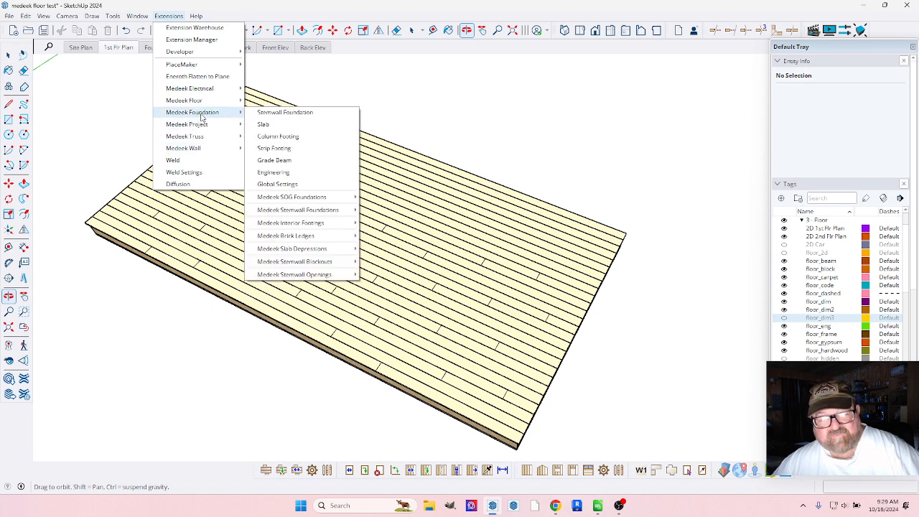
left_click(219, 12)
left_click_drag(308, 218, 284, 215)
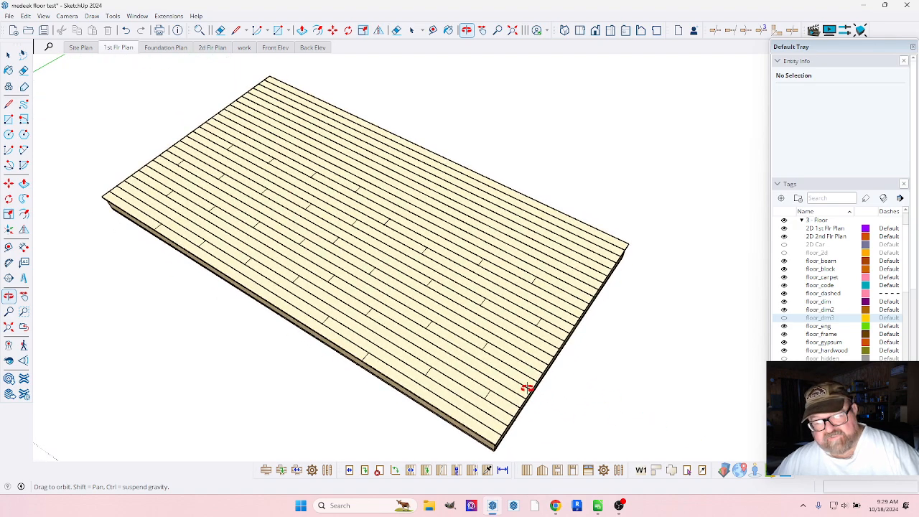
left_click_drag(494, 365, 324, 349)
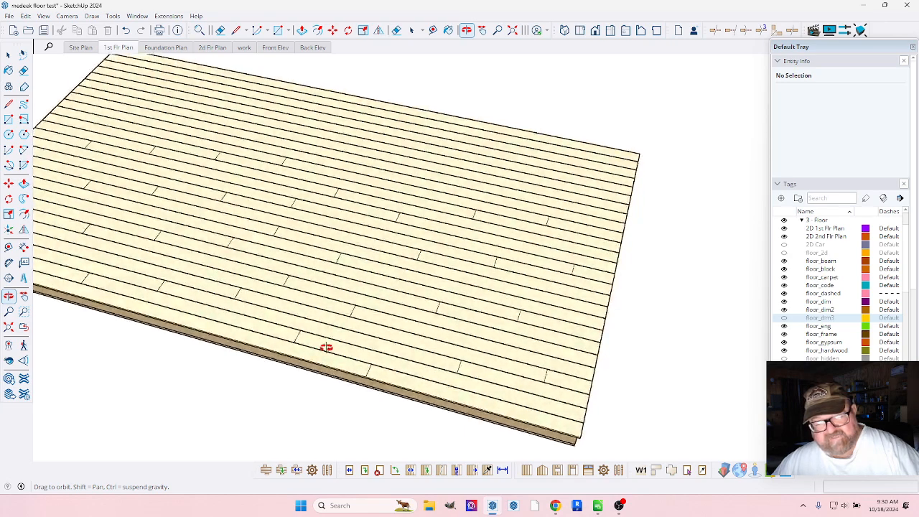
scroll(324, 306, "up", 5)
left_click_drag(509, 372, 435, 310)
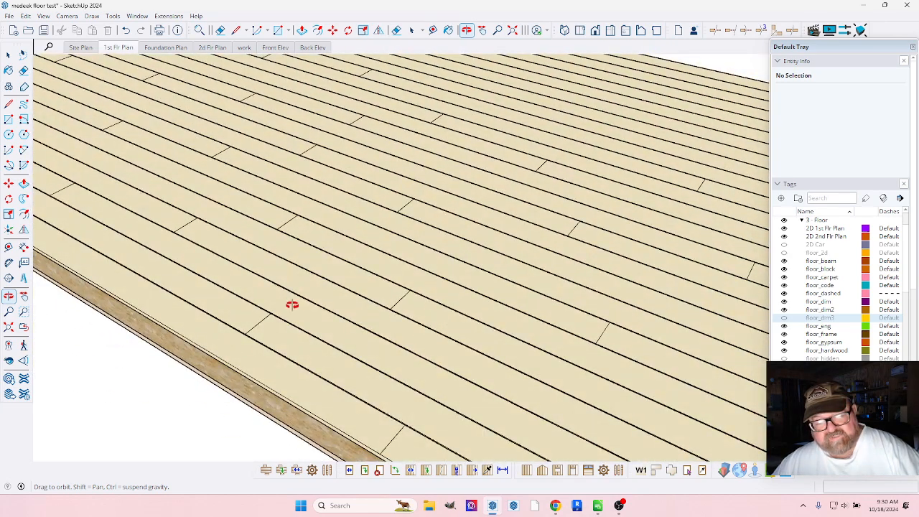
scroll(429, 322, "up", 2)
scroll(429, 322, "down", 6)
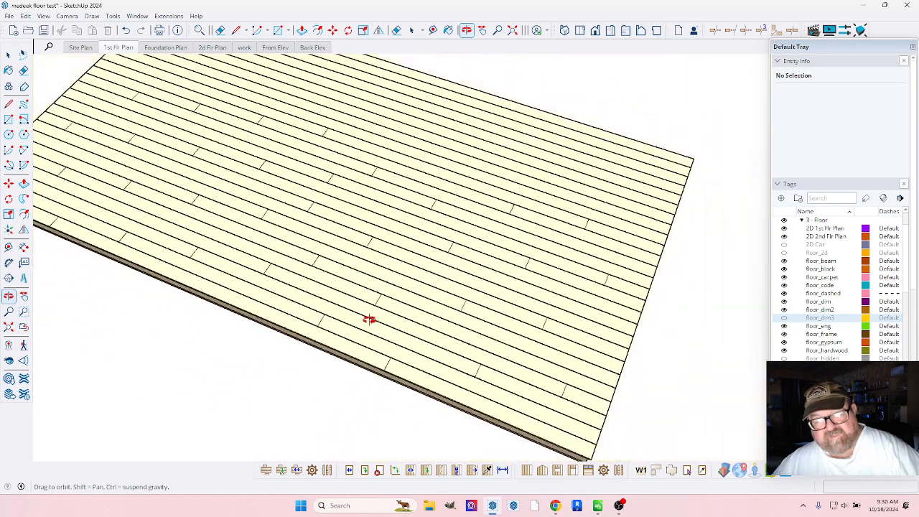
left_click_drag(482, 325, 555, 366)
left_click(8, 55)
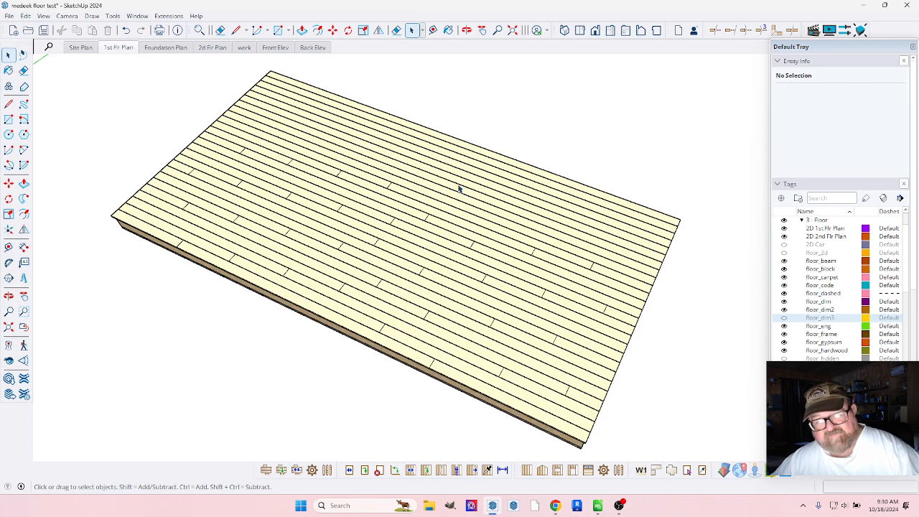
left_click(466, 30)
left_click_drag(480, 121, 413, 236)
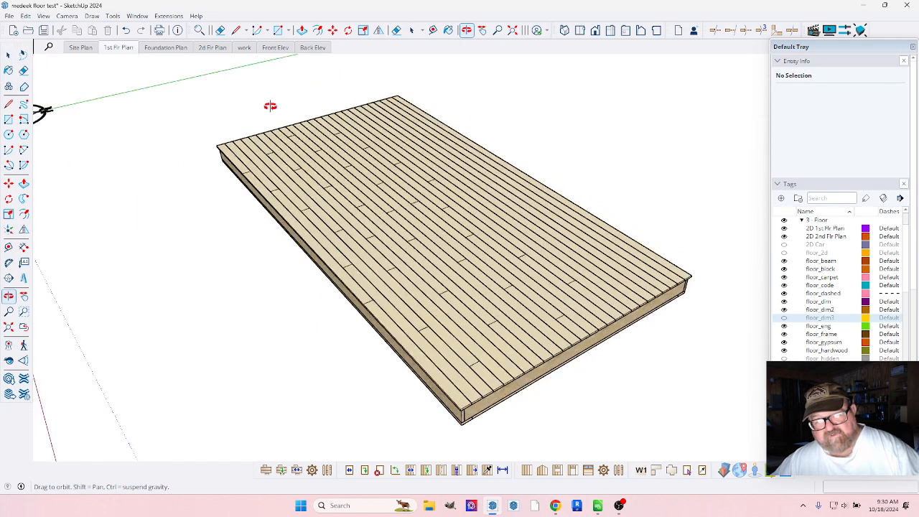
left_click_drag(478, 304, 595, 364)
left_click_drag(125, 222, 290, 285)
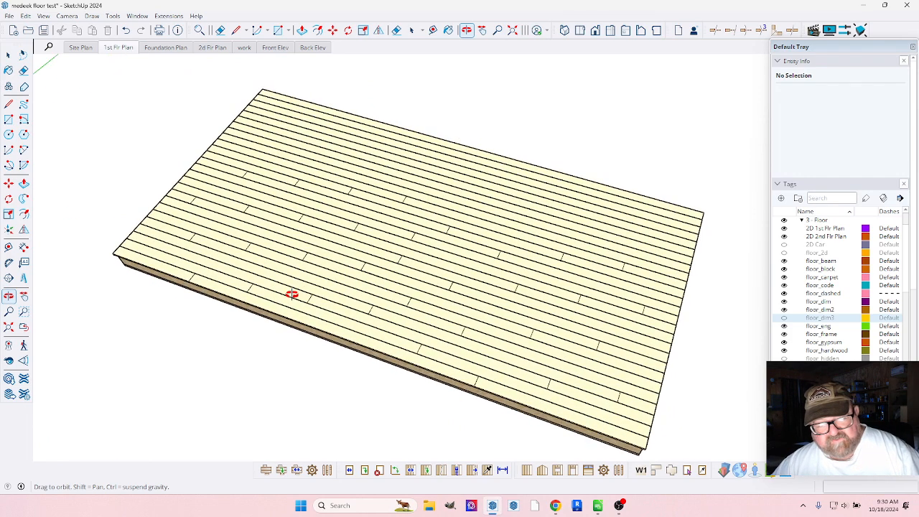
left_click_drag(293, 293, 430, 328)
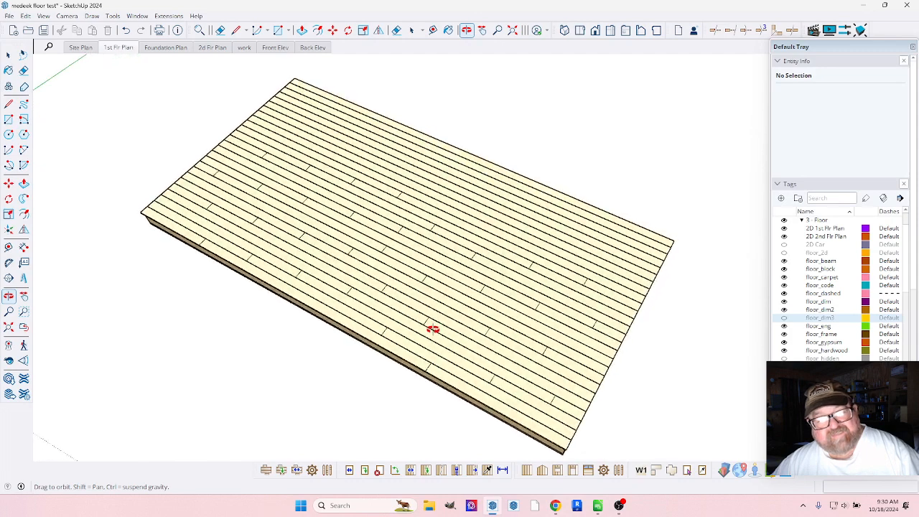
left_click_drag(352, 265, 533, 308)
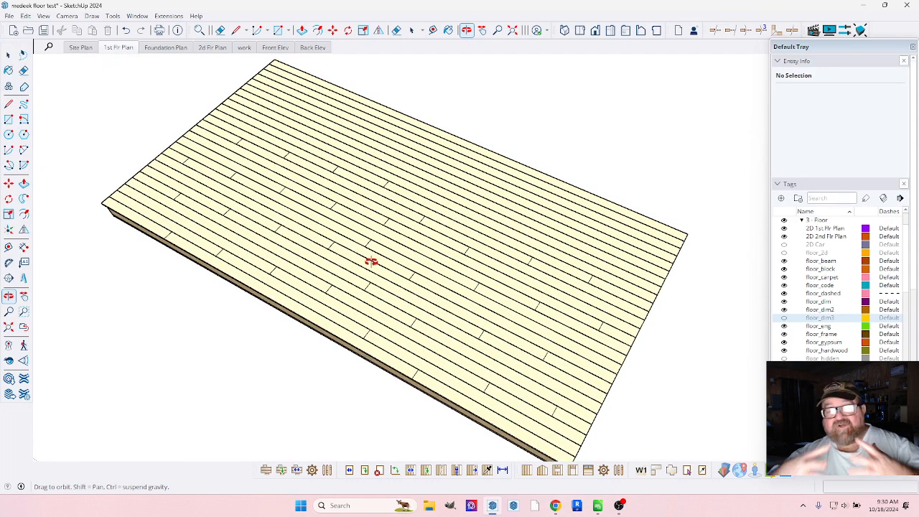
left_click_drag(369, 260, 475, 332)
left_click_drag(411, 269, 416, 294)
Step: Open the deck's floor assembly settings for editing, review them, and close them without applying any changes
left_click(412, 30)
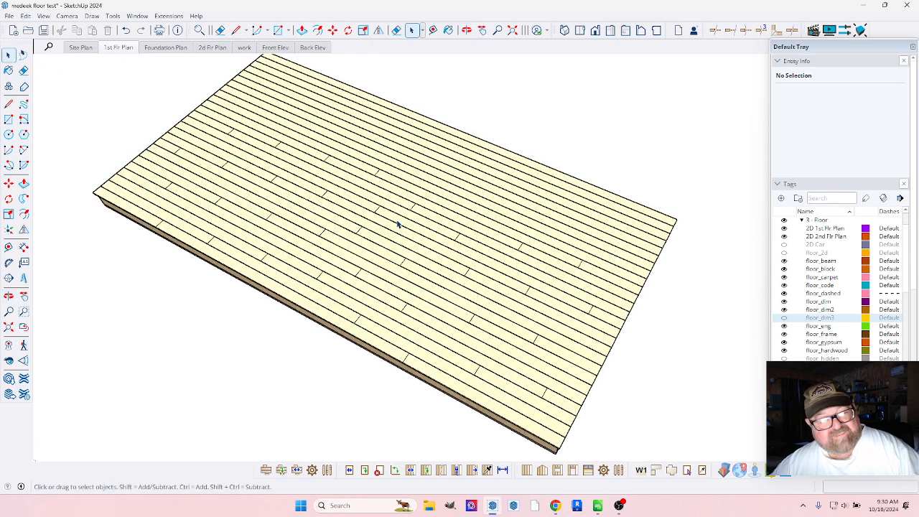
left_click(419, 225)
right_click(424, 224)
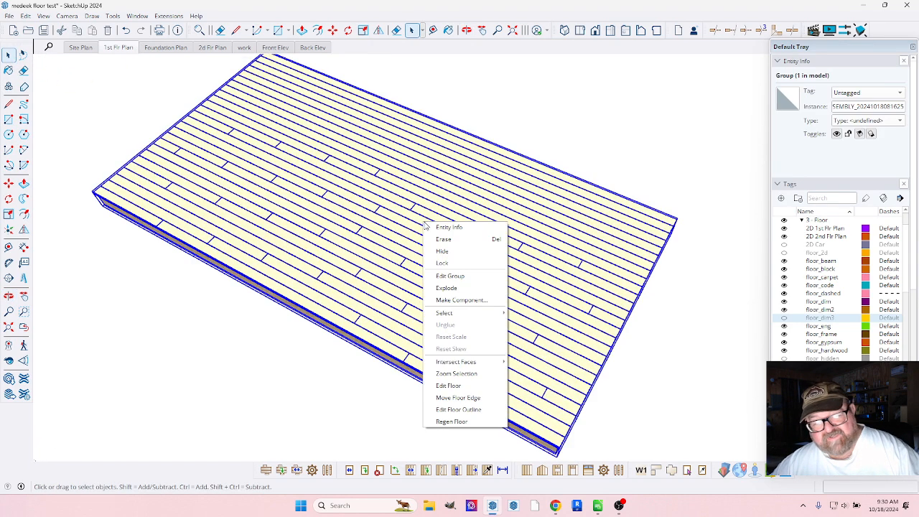
left_click(449, 387)
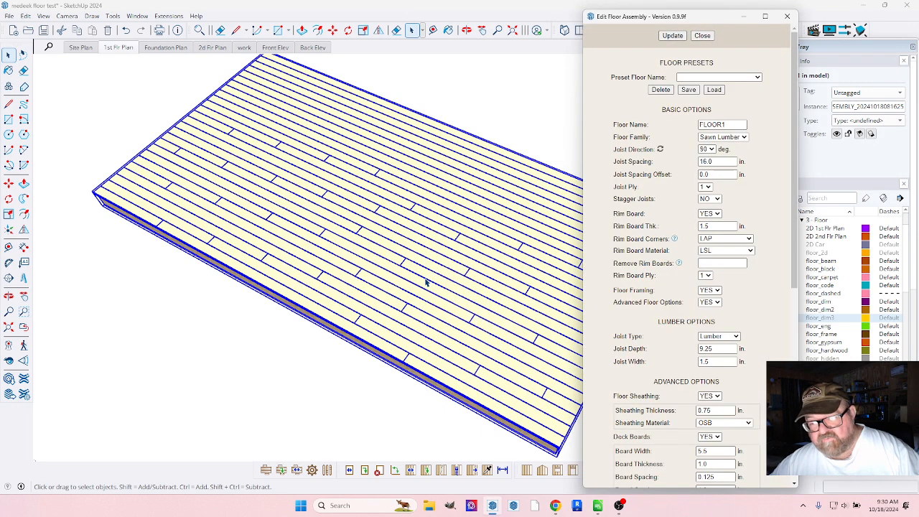
scroll(381, 231, "down", 1)
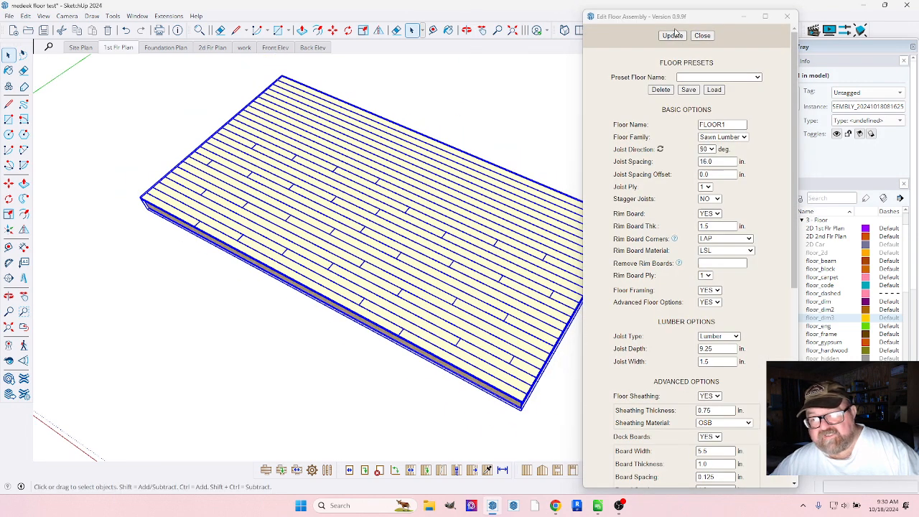
left_click(703, 36)
Step: Draw a second rectangular Medeek floor assembly with four corners beside the existing deck, using the preset floor options
scroll(166, 247, "down", 3)
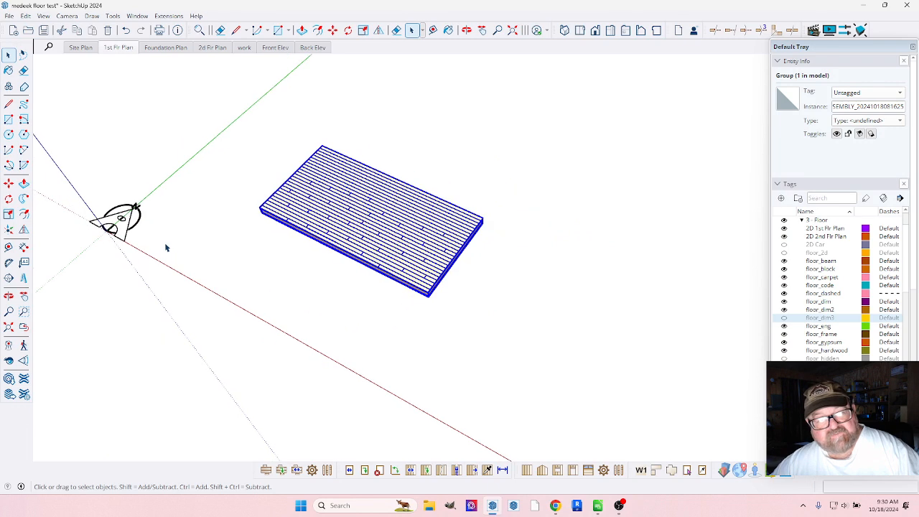
left_click(170, 16)
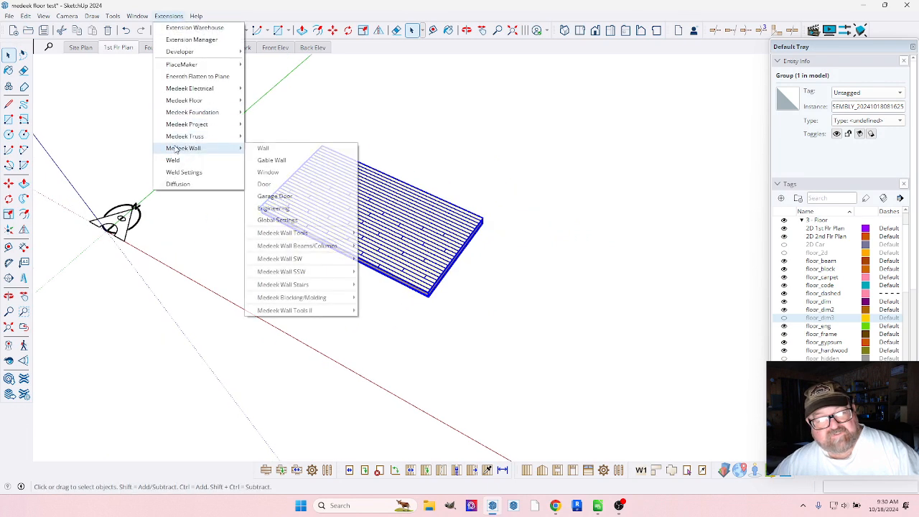
mouse_move(200, 100)
left_click(276, 100)
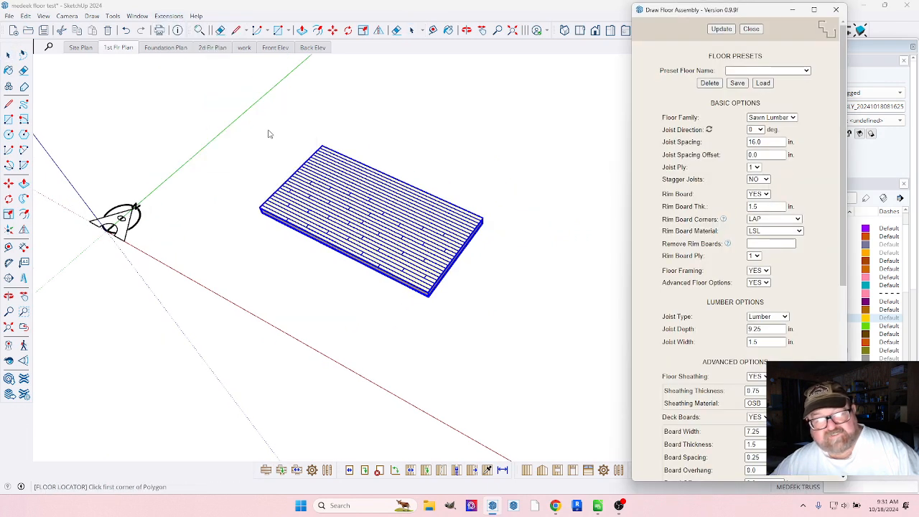
scroll(263, 275, "down", 2)
scroll(371, 323, "down", 1)
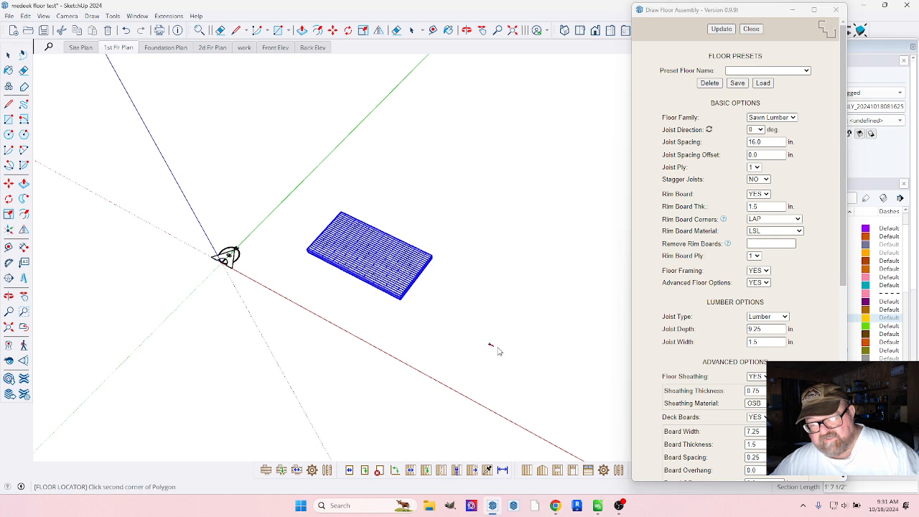
left_click(489, 345)
left_click(579, 390)
left_click(605, 341)
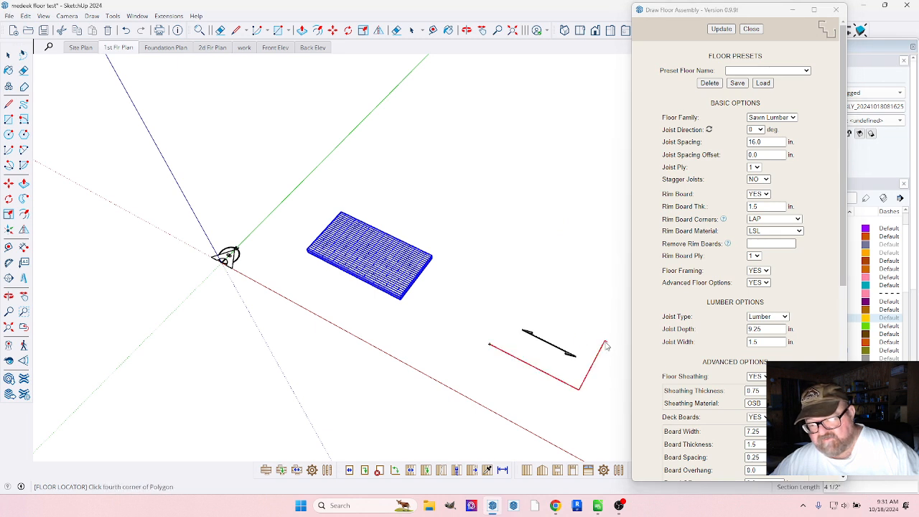
left_click(517, 298)
left_click(489, 345)
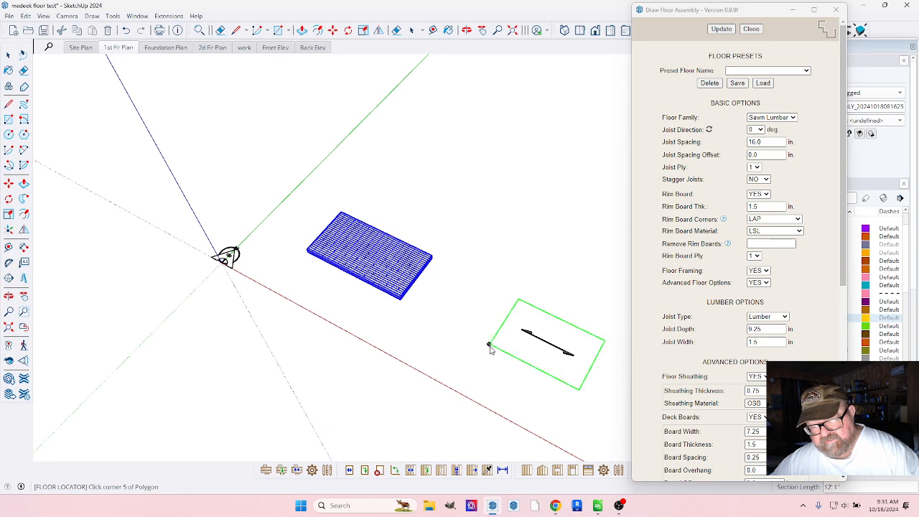
left_click(488, 345)
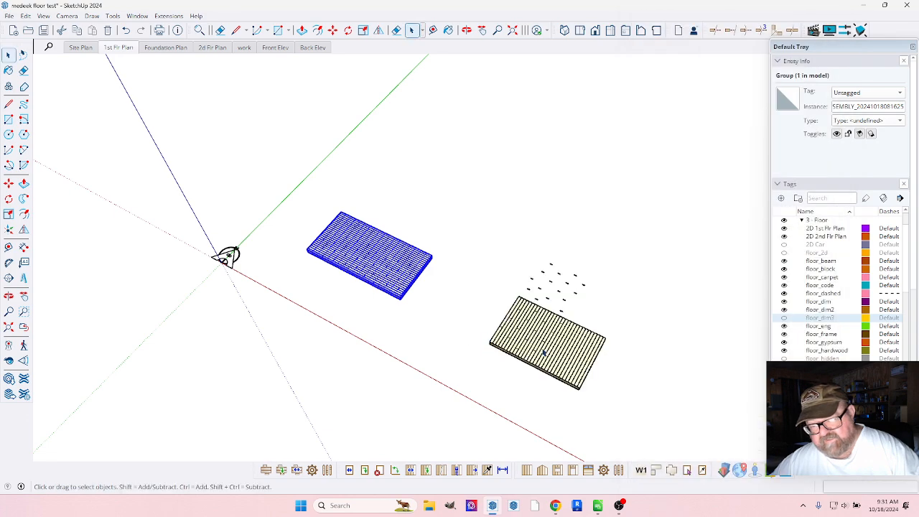
Step: Examine the second floor assembly's deck boards and their end joints, and compare the layout with the first deck
scroll(546, 351, "up", 5)
key("o")
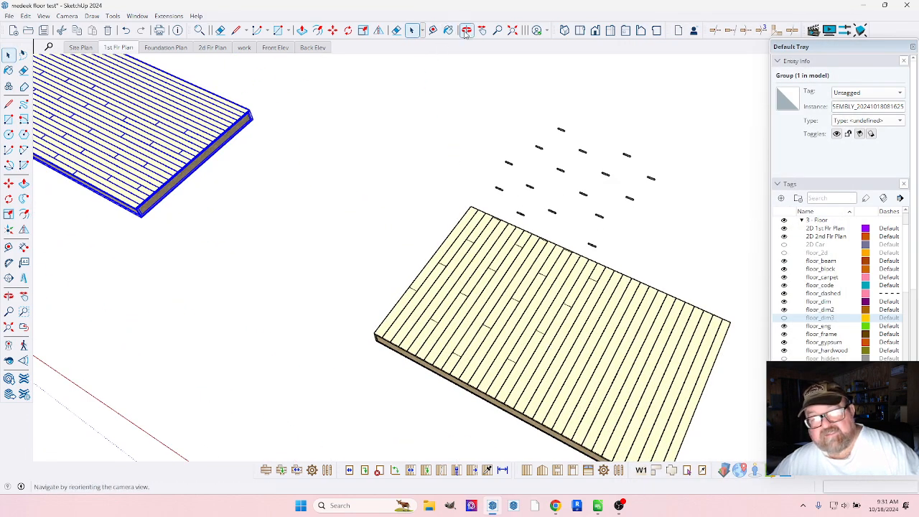
left_click_drag(584, 275, 560, 273)
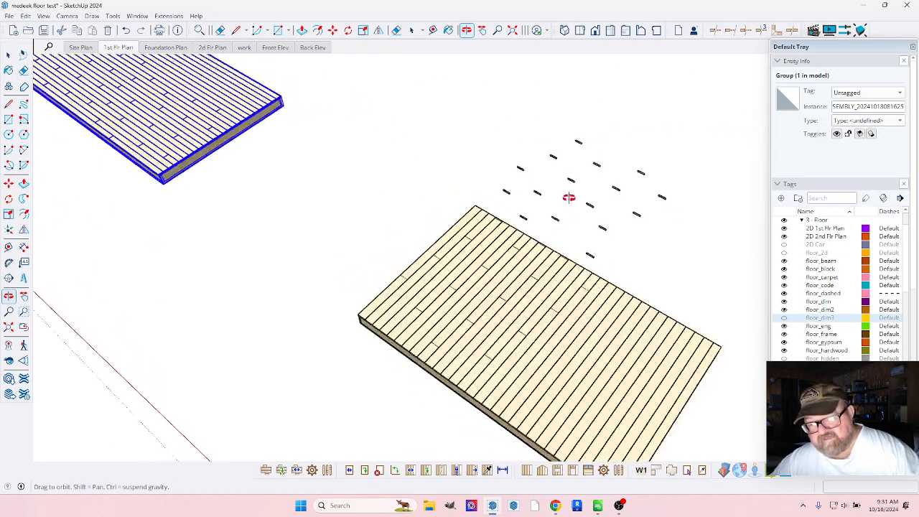
scroll(568, 196, "up", 10)
mouse_move(497, 208)
middle_mouse_down()
mouse_move(546, 278)
mouse_move(607, 340)
mouse_move(621, 335)
mouse_move(582, 376)
mouse_move(633, 373)
mouse_move(287, 206)
mouse_move(415, 427)
mouse_move(342, 263)
mouse_move(438, 312)
mouse_move(455, 234)
mouse_move(500, 312)
middle_mouse_up()
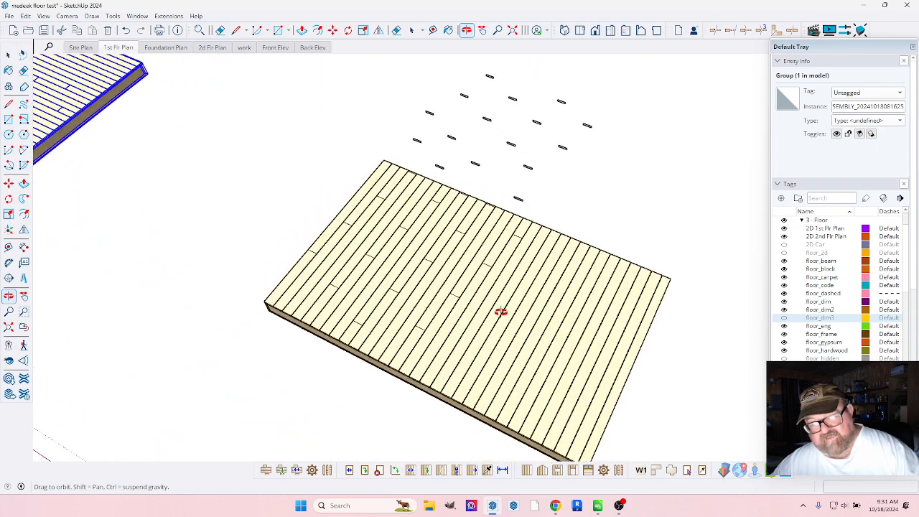
key("space")
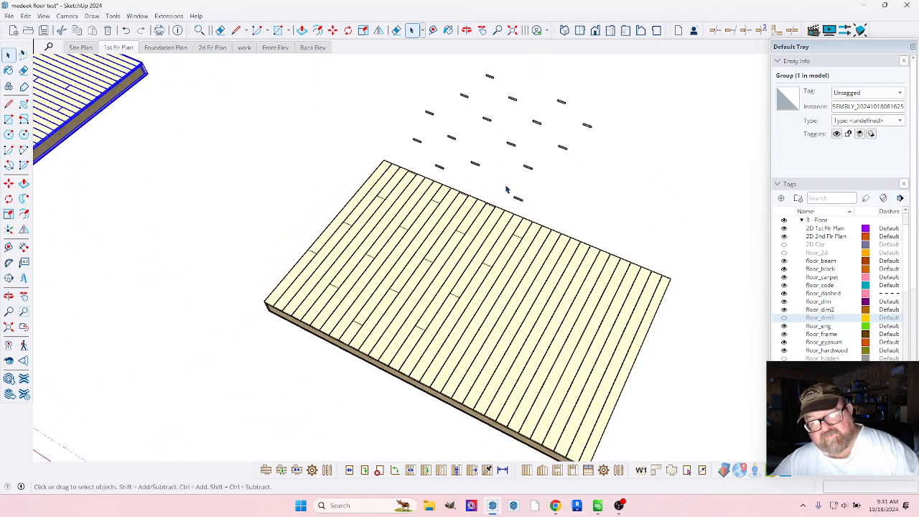
scroll(511, 188, "up", 4)
scroll(526, 216, "down", 3)
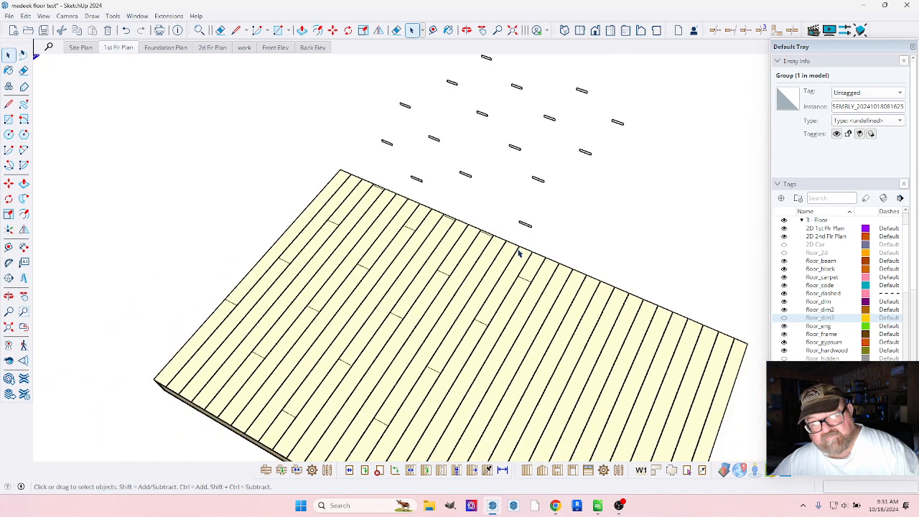
scroll(518, 252, "down", 6)
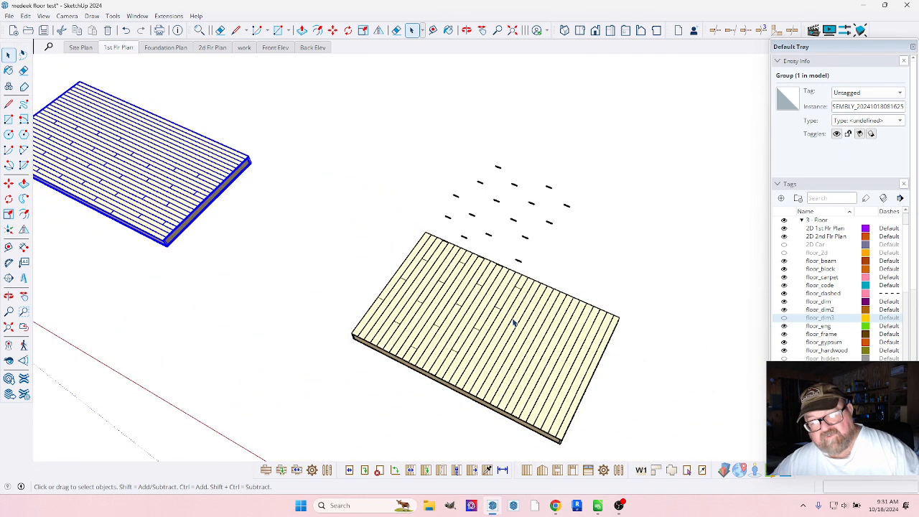
scroll(547, 301, "down", 2)
scroll(137, 132, "down", 2)
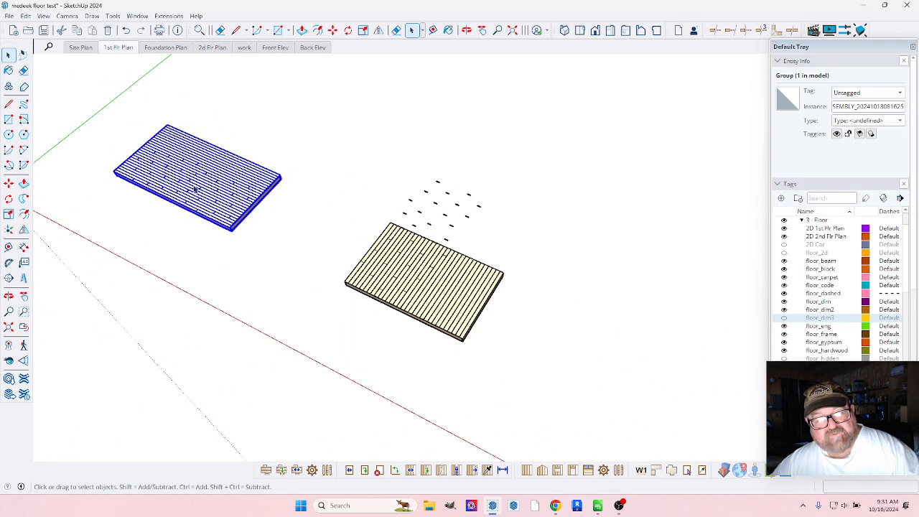
scroll(170, 156, "up", 2)
scroll(123, 149, "up", 2)
scroll(302, 197, "down", 4)
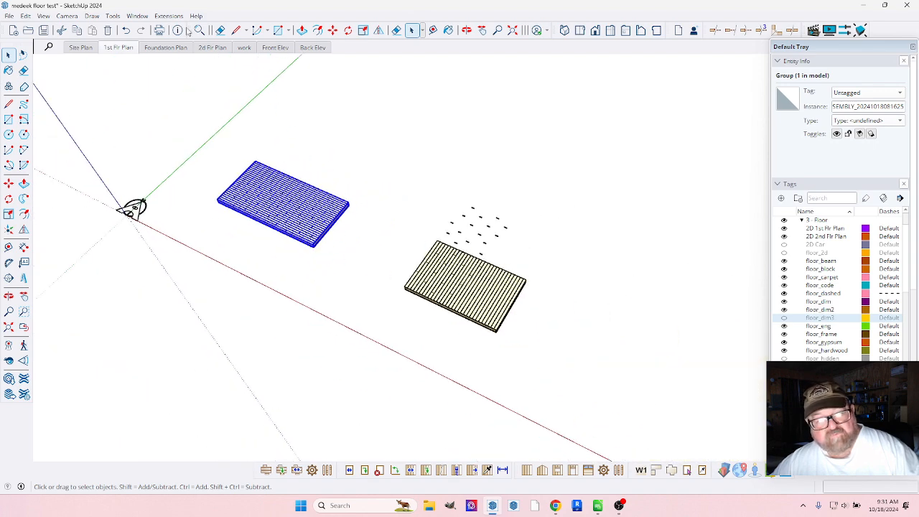
scroll(262, 178, "up", 5)
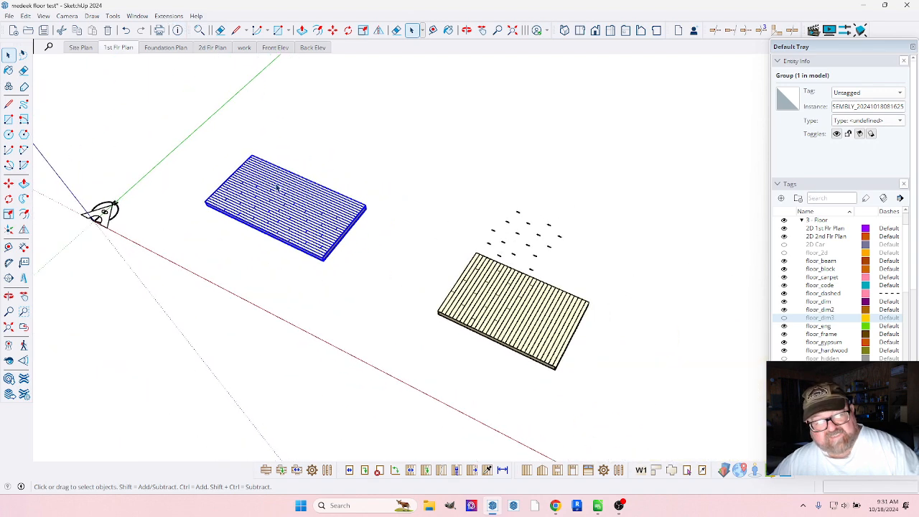
scroll(255, 226, "down", 5)
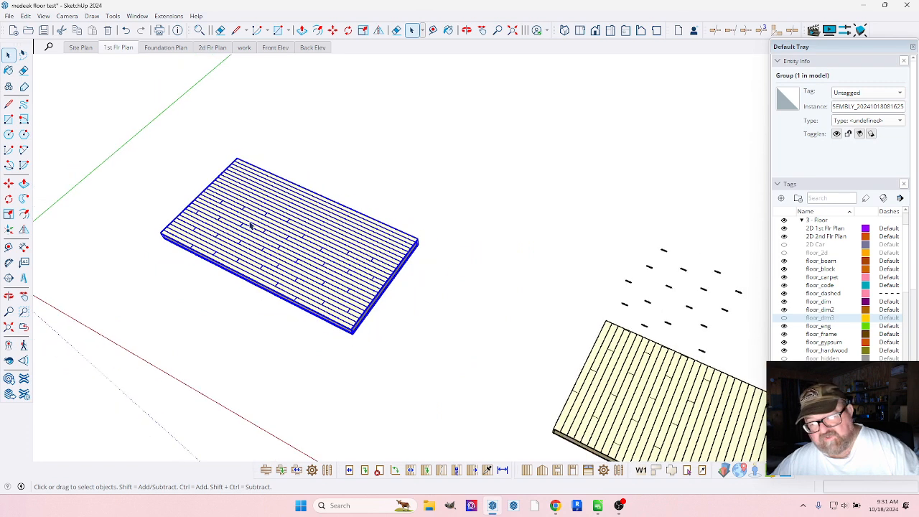
scroll(503, 305, "down", 2)
scroll(592, 355, "up", 3)
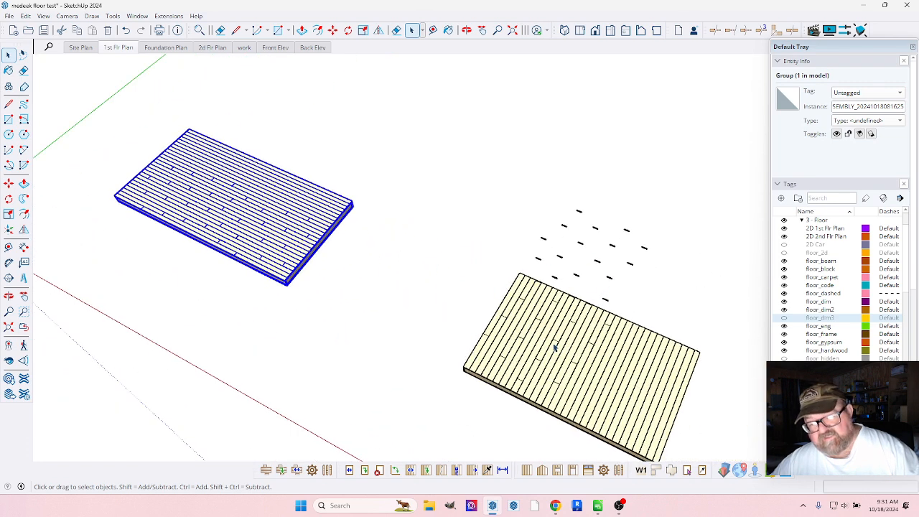
Step: Delete the second floor assembly, keeping only the first deck
left_click(538, 326)
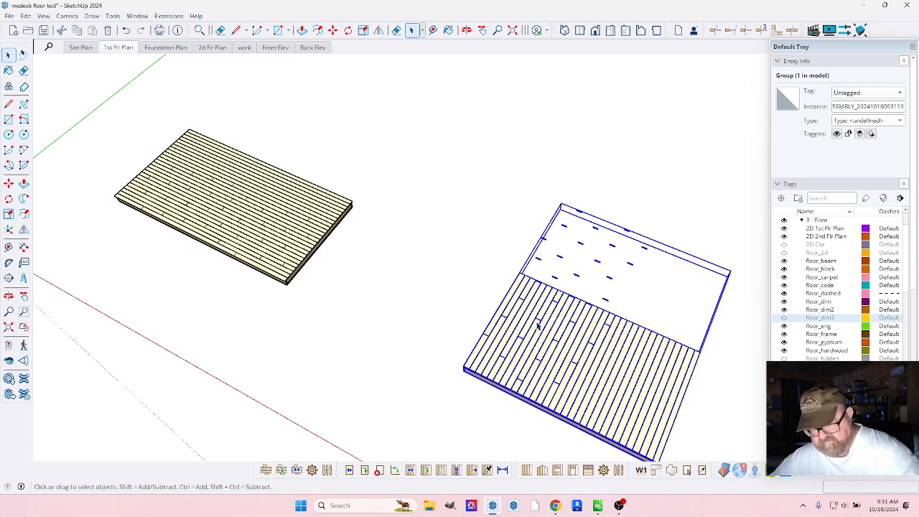
key("Delete")
scroll(672, 363, "down", 2)
scroll(366, 284, "up", 7)
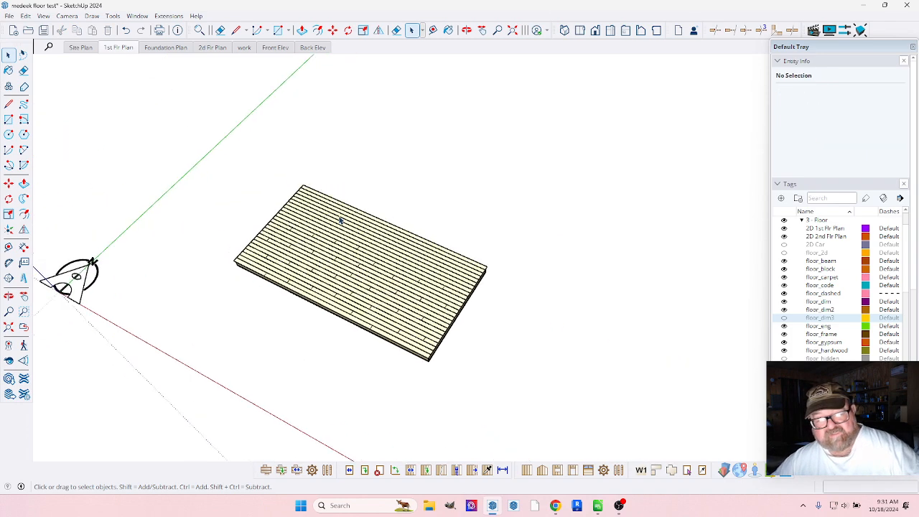
scroll(376, 291, "up", 2)
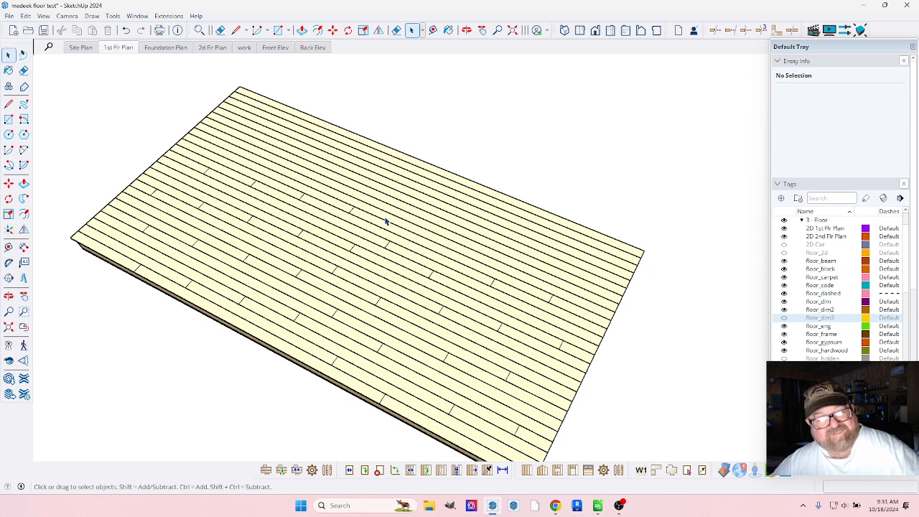
Step: Open the deck's floor assembly for editing and go to its Cut Deck Boards value in the advanced options
scroll(372, 216, "down", 2)
scroll(401, 259, "up", 1)
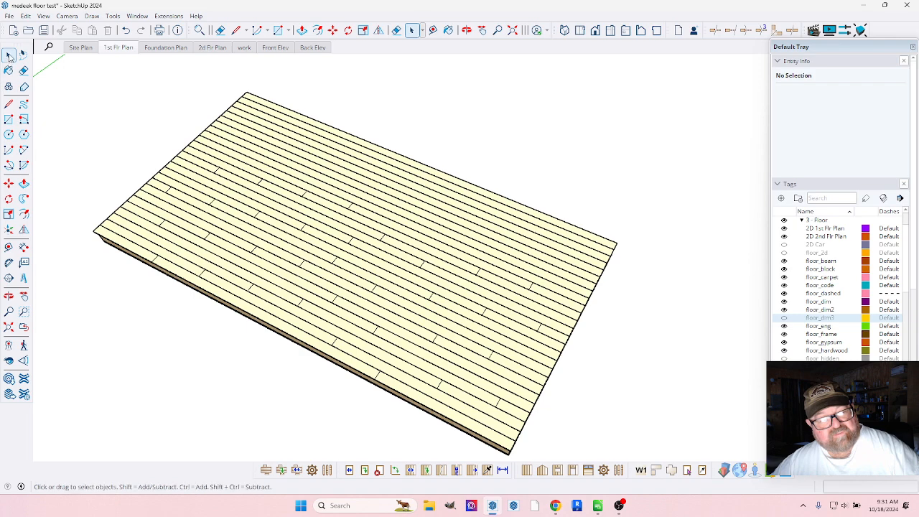
right_click(293, 198)
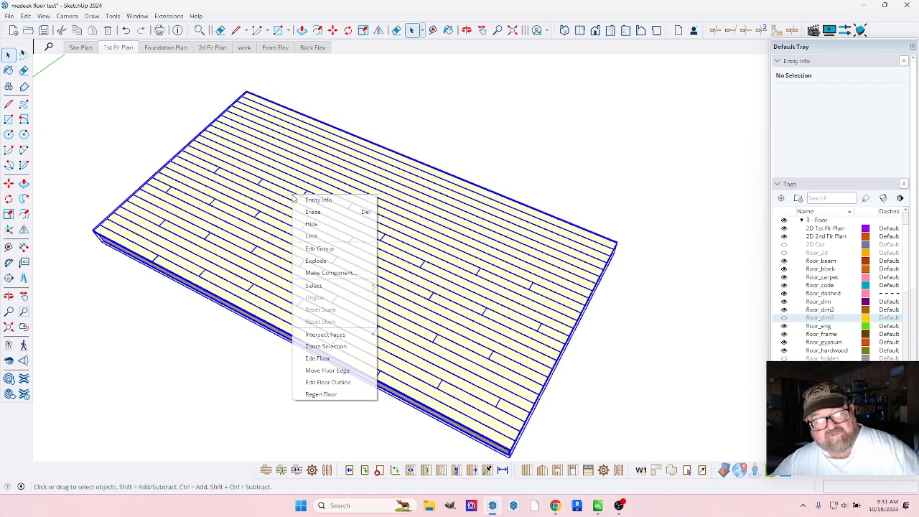
left_click(331, 365)
scroll(695, 257, "down", 5)
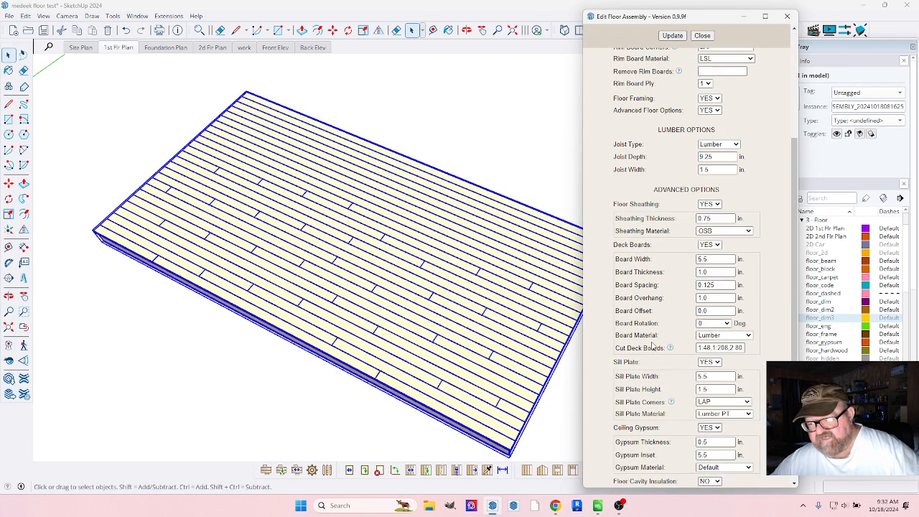
left_click(699, 253)
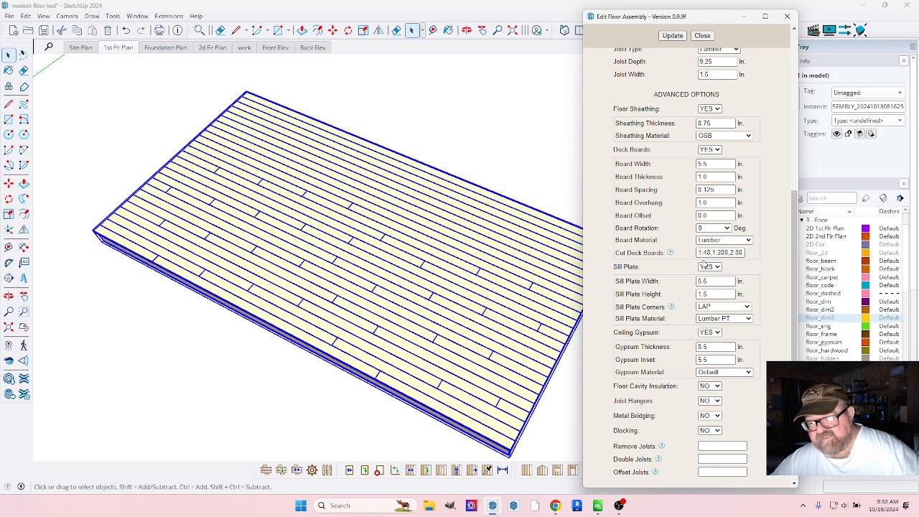
left_click(699, 253)
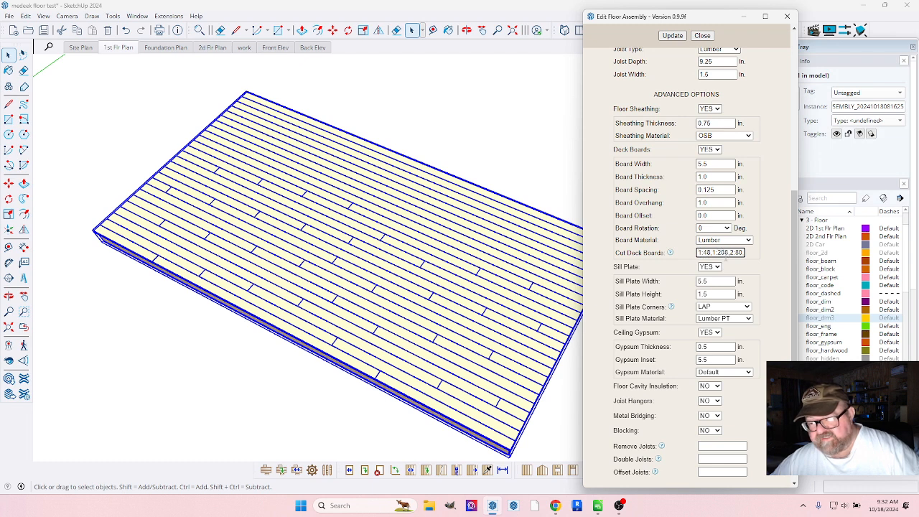
Step: Switch to the LibreOffice Calc sheet, review the deck board cut string stored there, and return to SketchUp
left_click(597, 506)
left_click(411, 244)
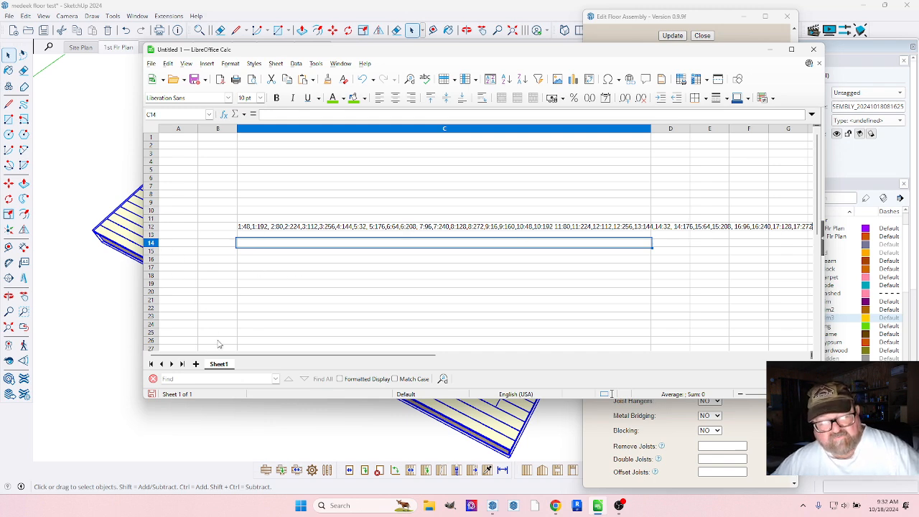
left_click(119, 287)
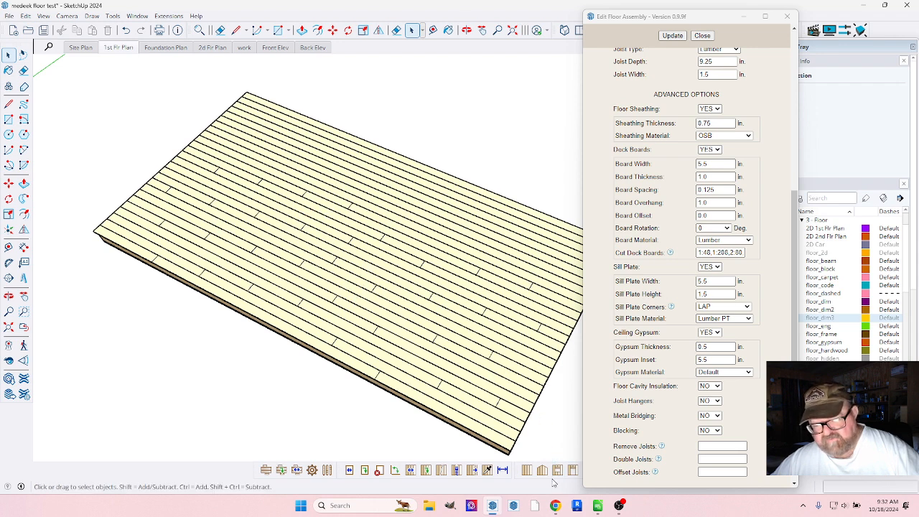
Step: Switch to the ChatGPT conversation in Chrome and read through the V-pattern joint discussion and its suggested cut strings
left_click(555, 505)
scroll(309, 228, "up", 1)
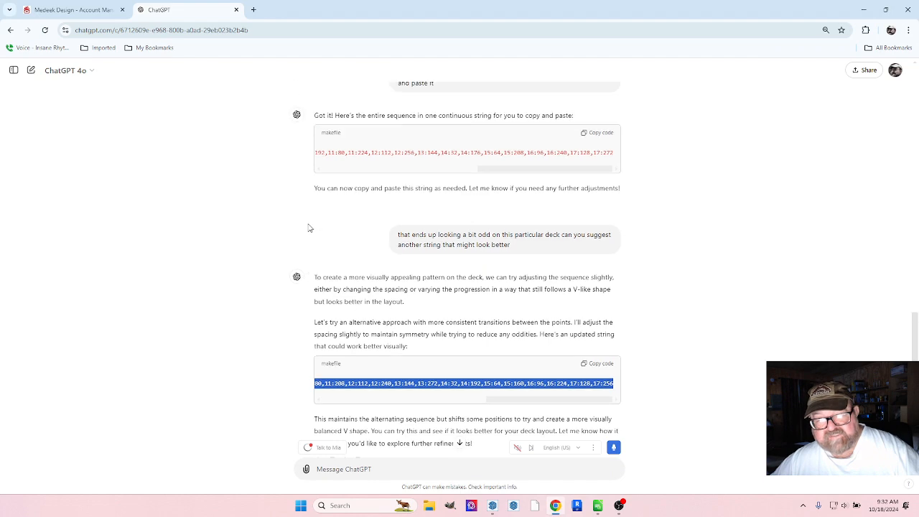
scroll(309, 227, "up", 15)
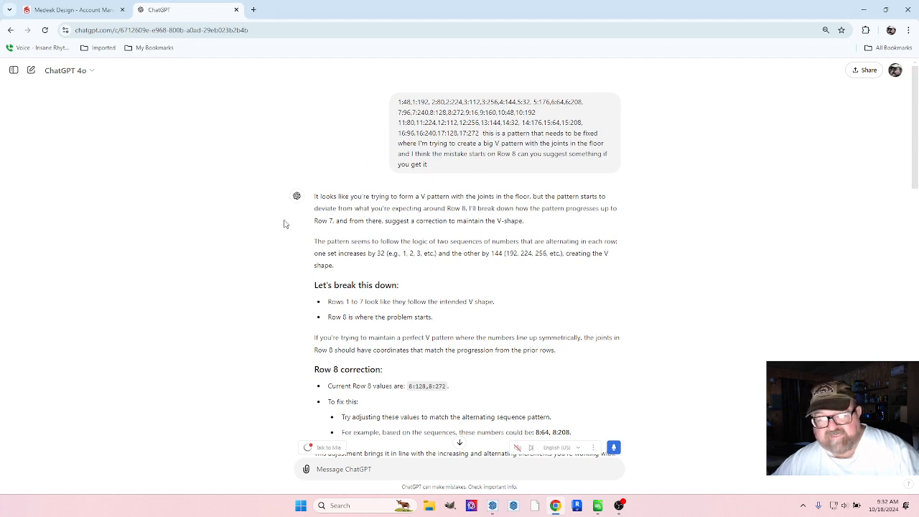
scroll(302, 201, "down", 3)
scroll(313, 191, "down", 2)
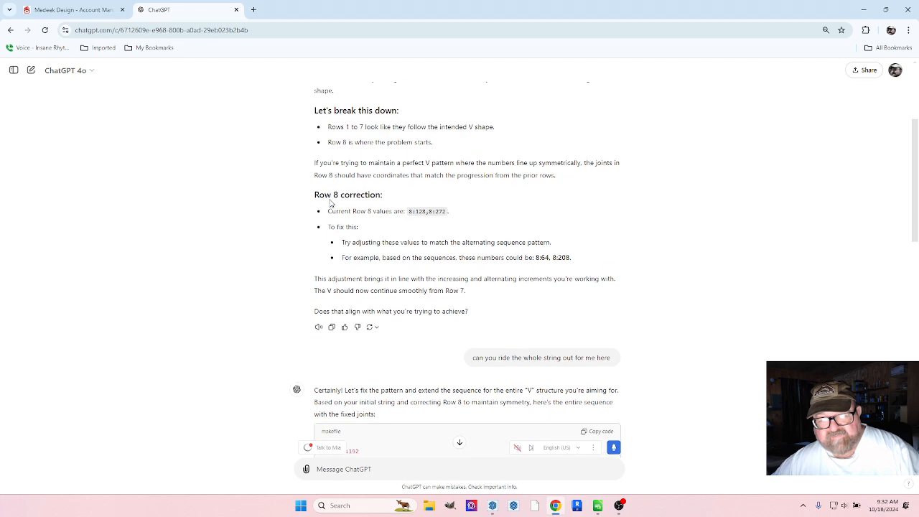
scroll(323, 233, "down", 2)
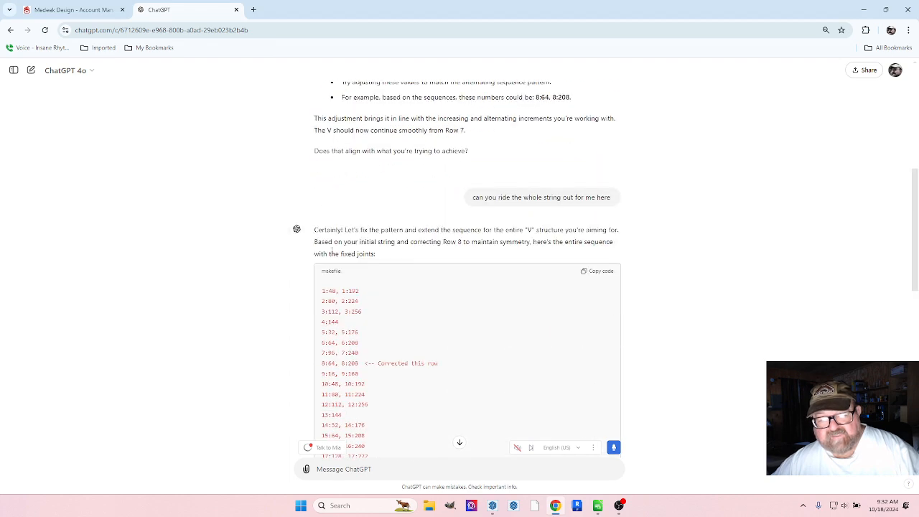
scroll(322, 207, "down", 4)
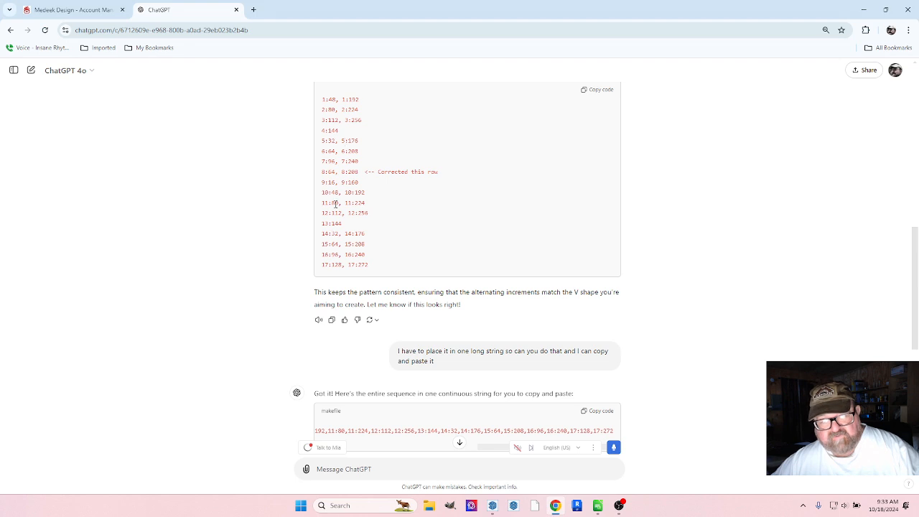
scroll(309, 216, "down", 3)
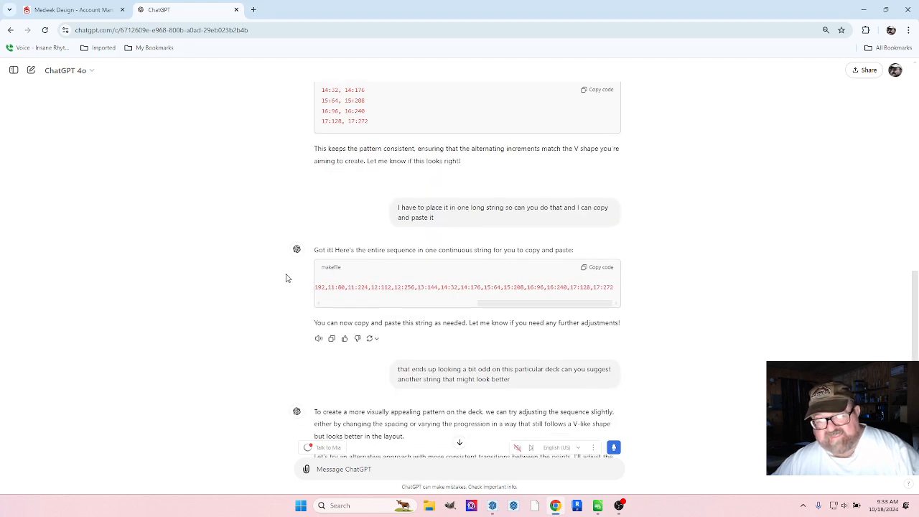
scroll(341, 220, "down", 2)
scroll(305, 240, "down", 2)
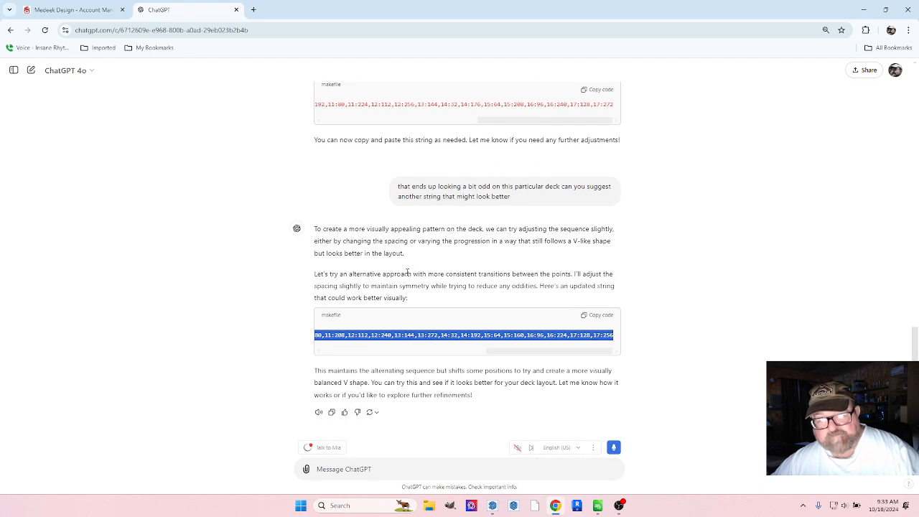
scroll(280, 205, "up", 2)
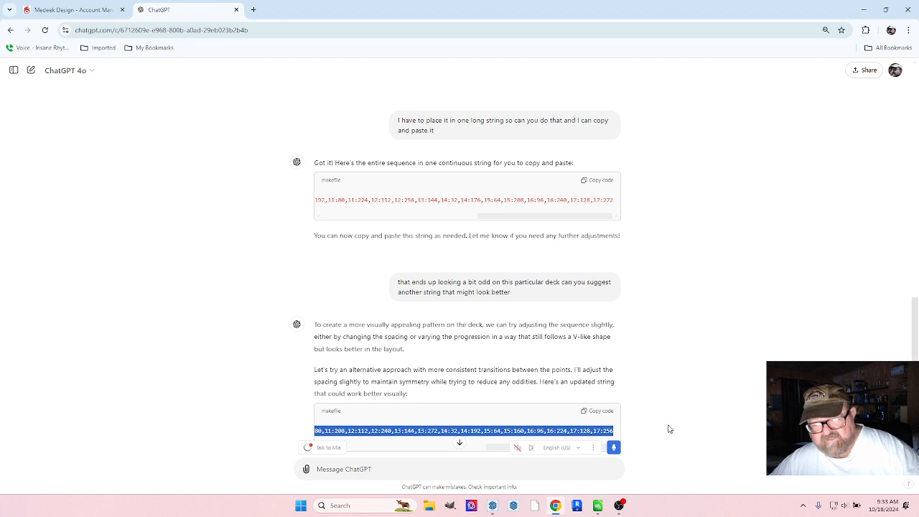
scroll(417, 378, "down", 1)
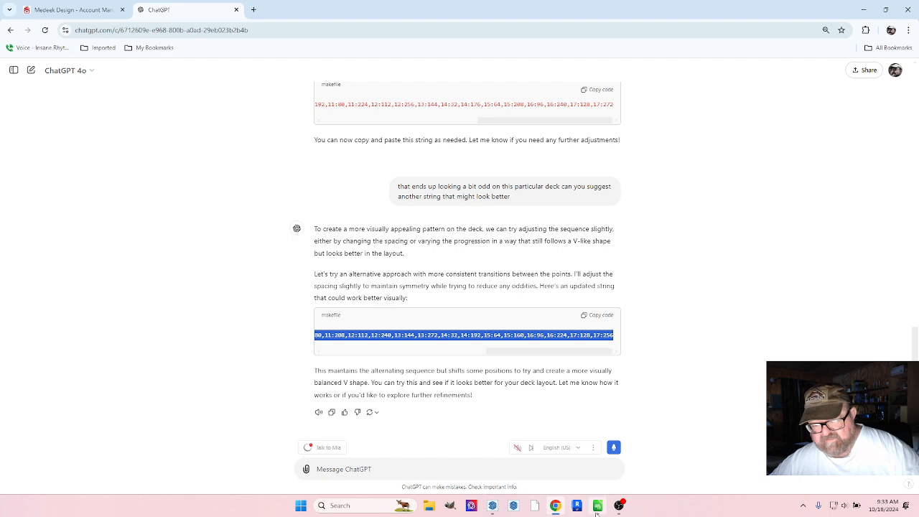
Step: Return to SketchUp, read through the Cut Deck Boards string, and compare it with the joints on the deck
left_click(493, 505)
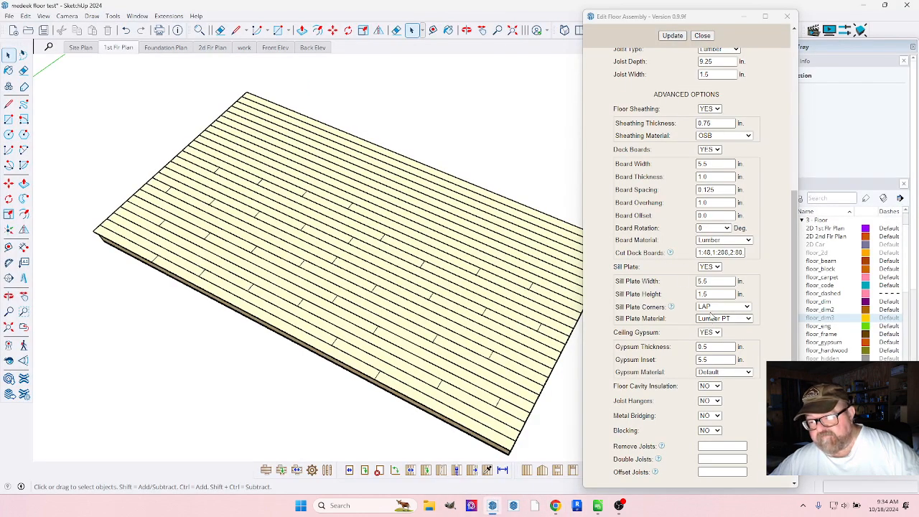
scroll(244, 263, "down", 2)
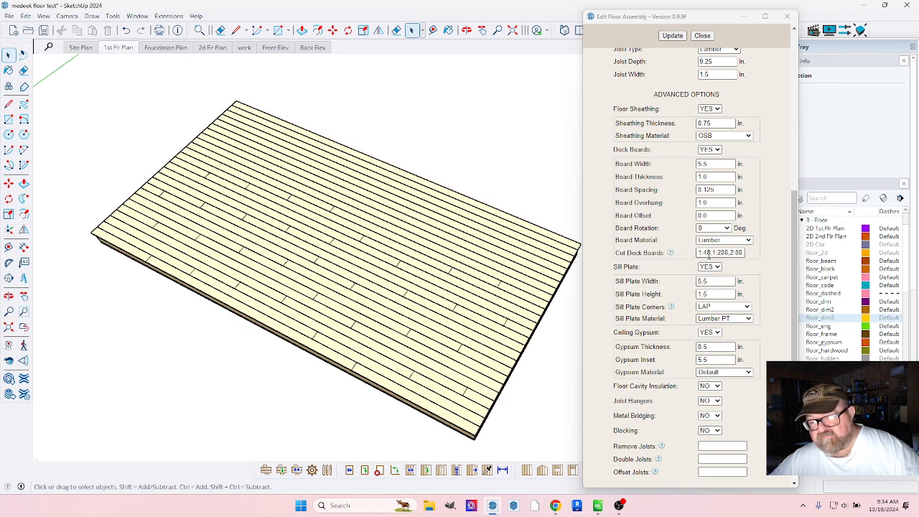
left_click(708, 253)
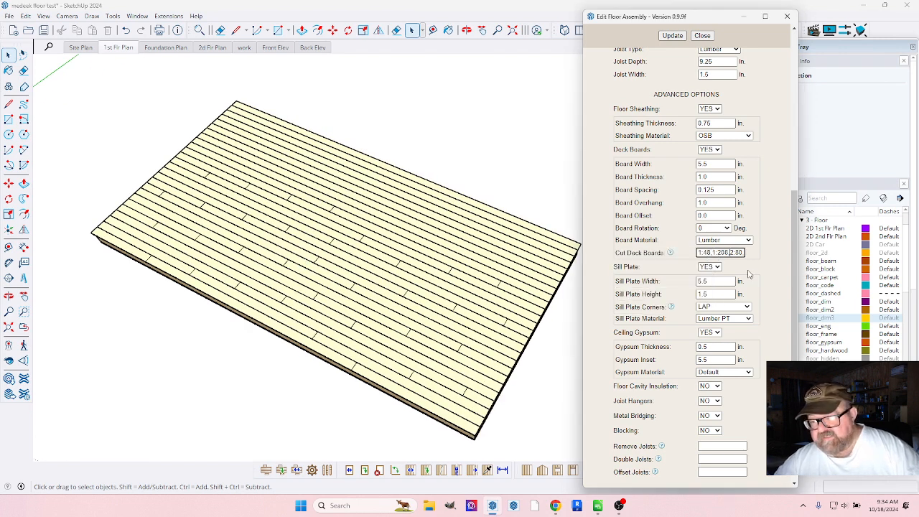
key("Right")
key("Right")
key("Right")
key("Right")
key("Right")
key("Right")
key("Right")
key("Right")
key("Right")
key("Right")
key("Right")
key("Right")
key("Right")
key("Right")
key("Right")
key("Right")
key("Right")
key("Right")
key("Right")
key("Right")
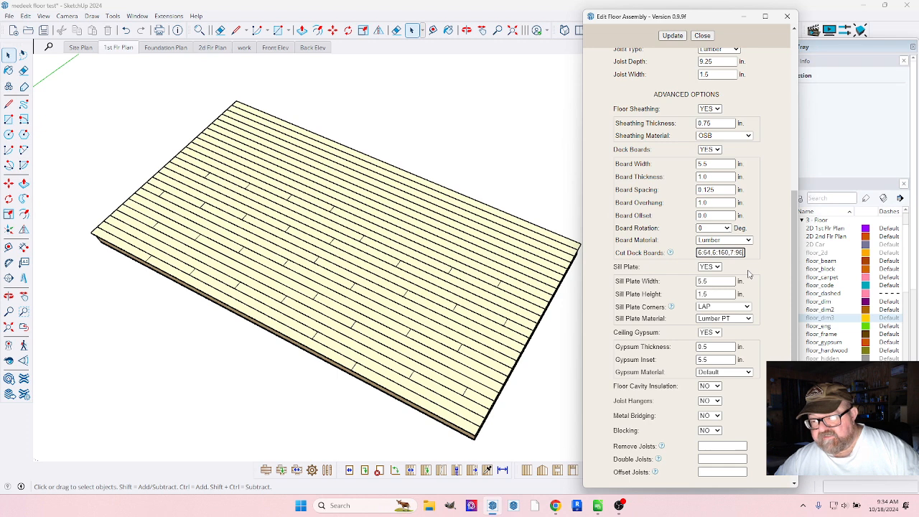
key("Right")
key("Right")
key("Right")
key("Right")
key("Right")
key("Right")
key("Right")
key("Right")
key("Right")
key("Right")
key("Right")
key("Right")
key("Right")
key("Right")
key("Right")
key("Right")
key("Right")
key("Right")
key("Right")
key("Right")
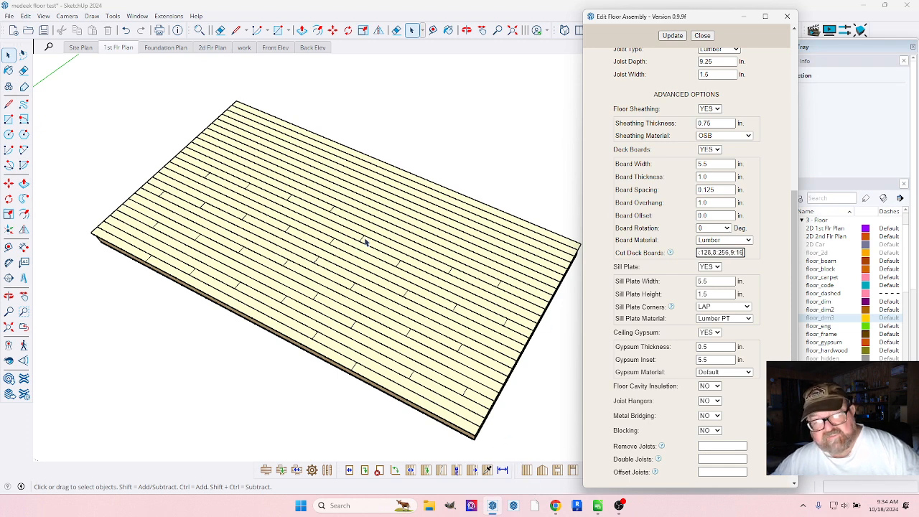
scroll(288, 250, "up", 1)
scroll(307, 256, "down", 2)
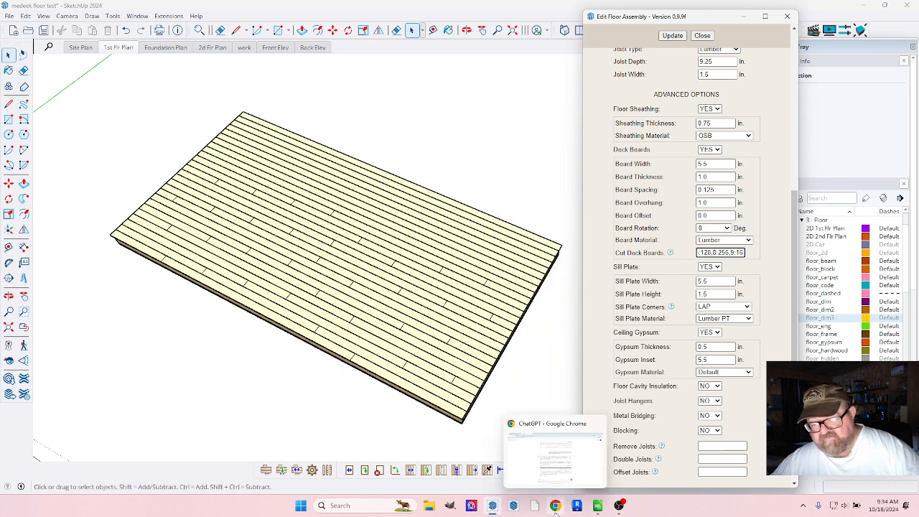
scroll(305, 253, "up", 1)
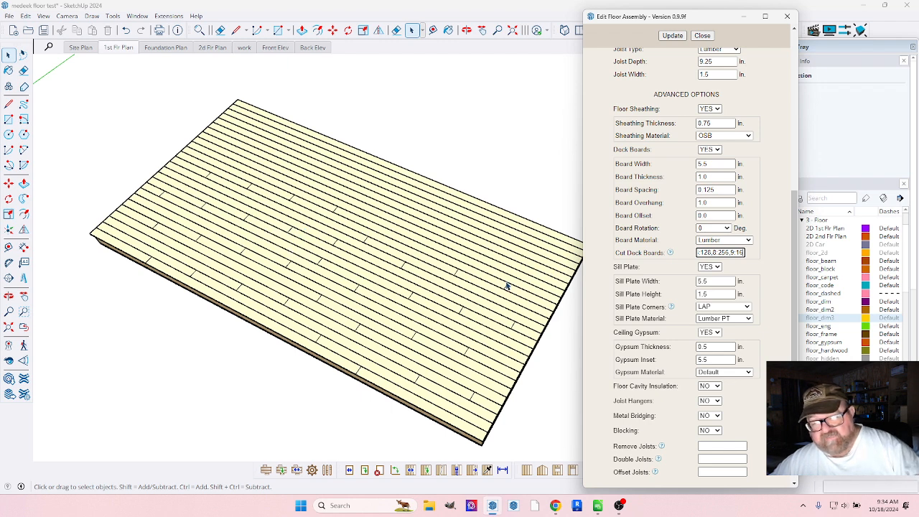
Step: Ask ChatGPT for a rookie version of the pattern with only one joint in the middle, and for it as one long string
left_click(554, 507)
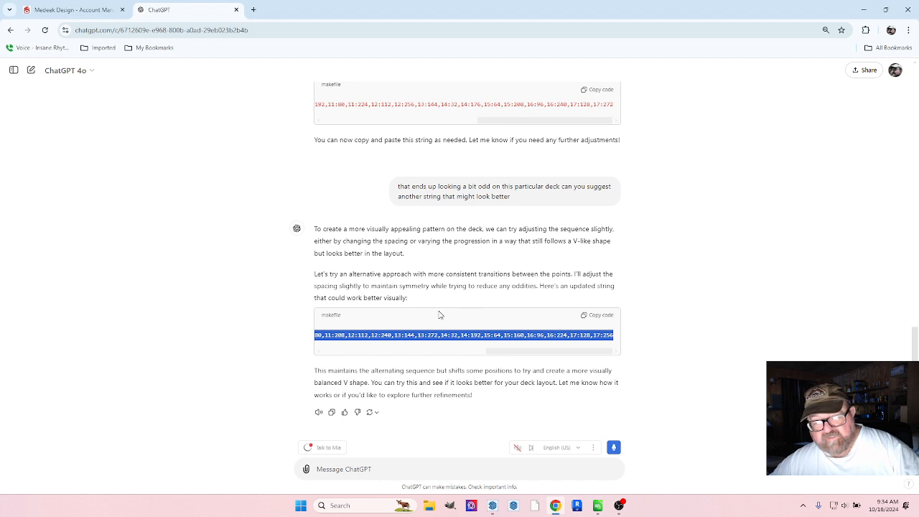
left_click(380, 470)
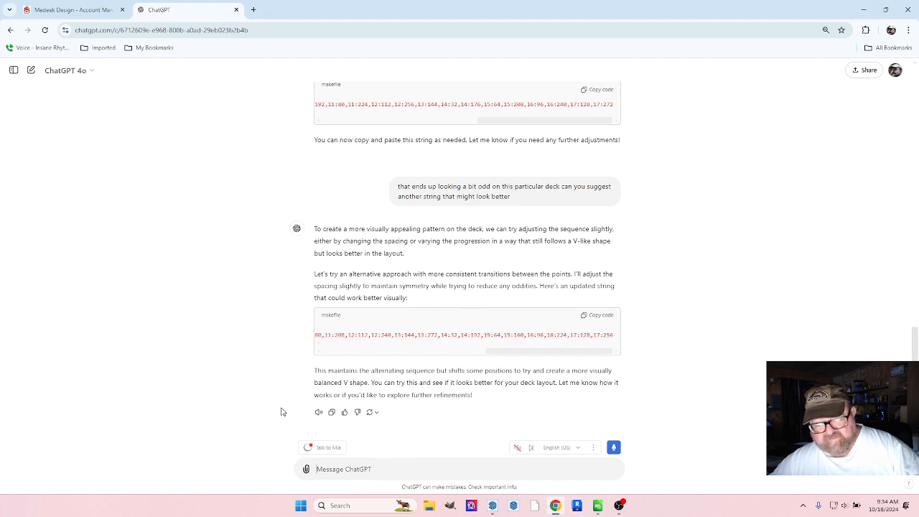
left_click(613, 447)
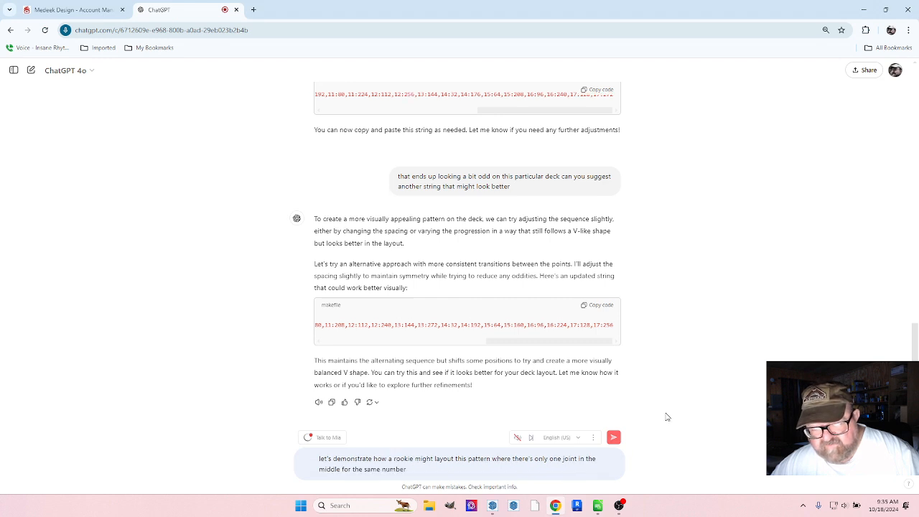
left_click(614, 437)
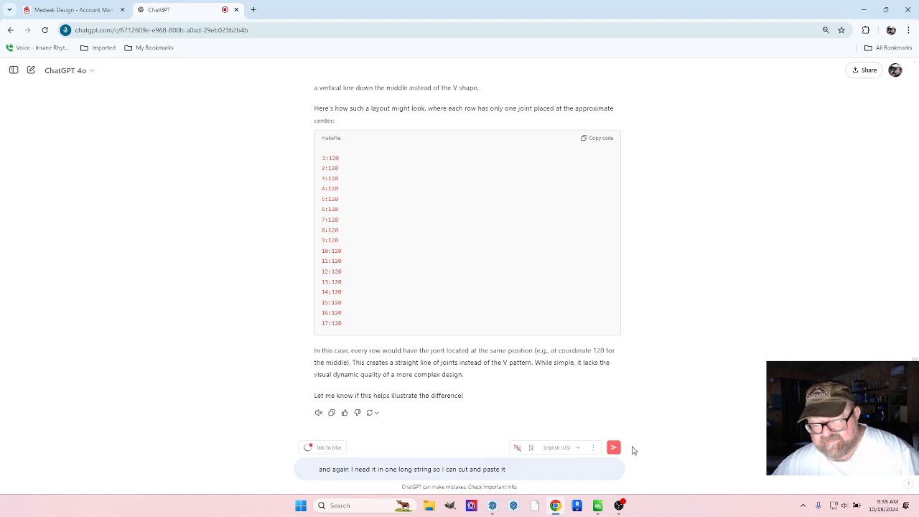
left_click(613, 448)
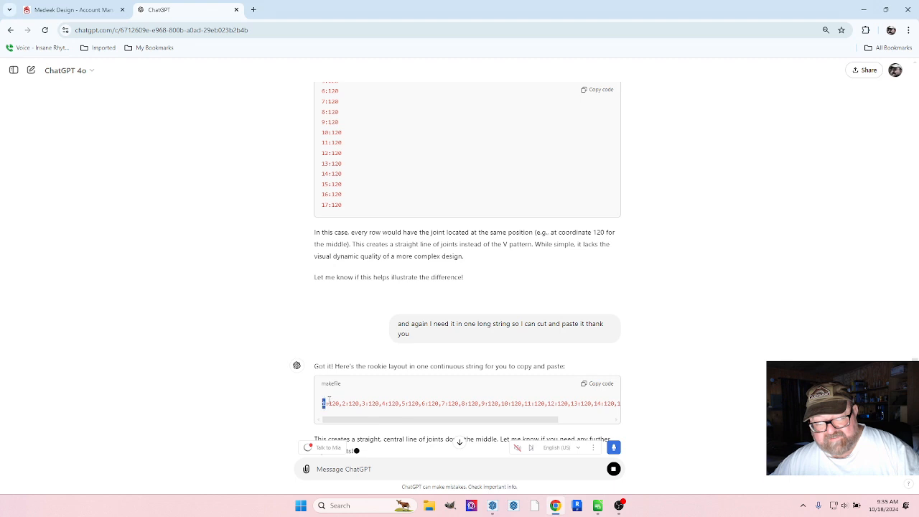
Step: Copy the generated string running from 1:120 to 17:120 into the deck's Cut Deck Boards option in SketchUp and update the floor
left_click_drag(323, 403, 605, 399)
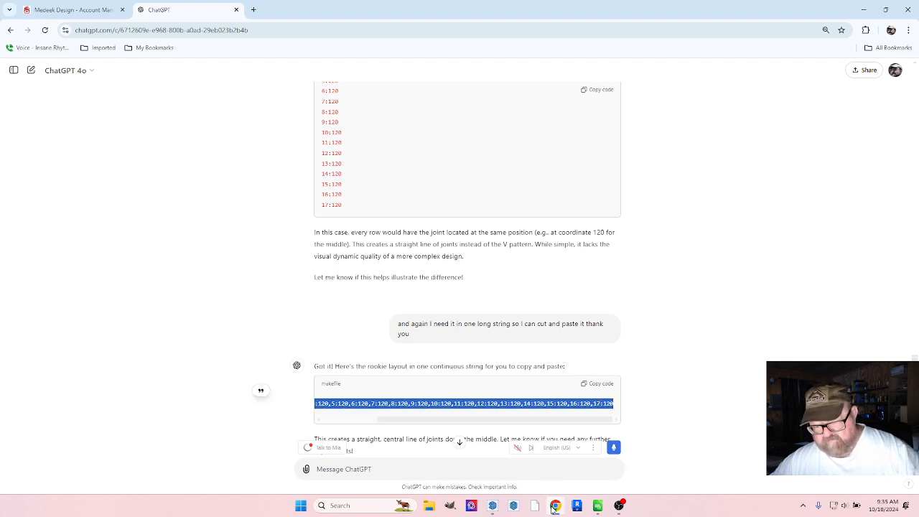
left_click(493, 506)
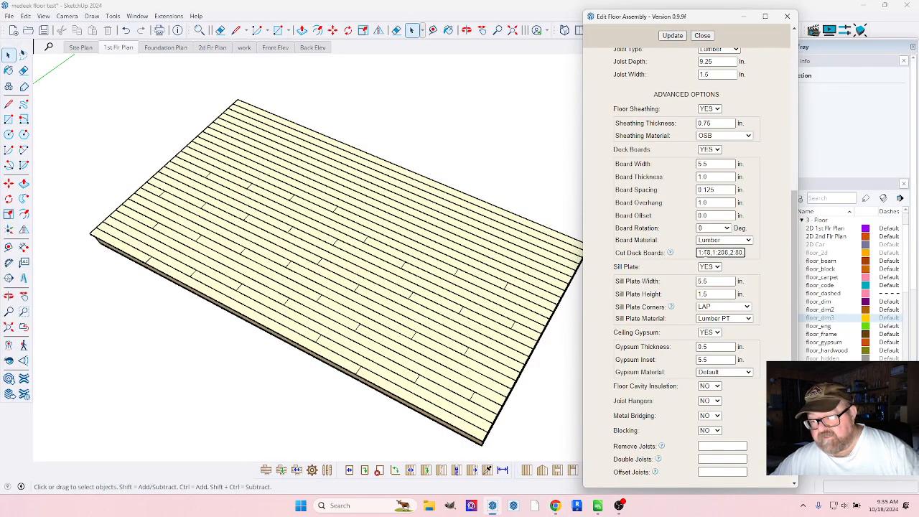
key("ctrl+v")
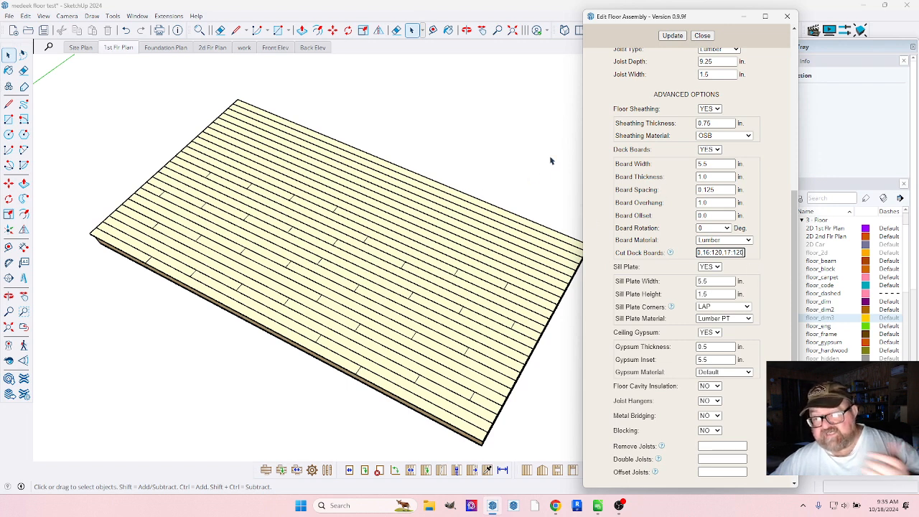
left_click(672, 36)
left_click(672, 36)
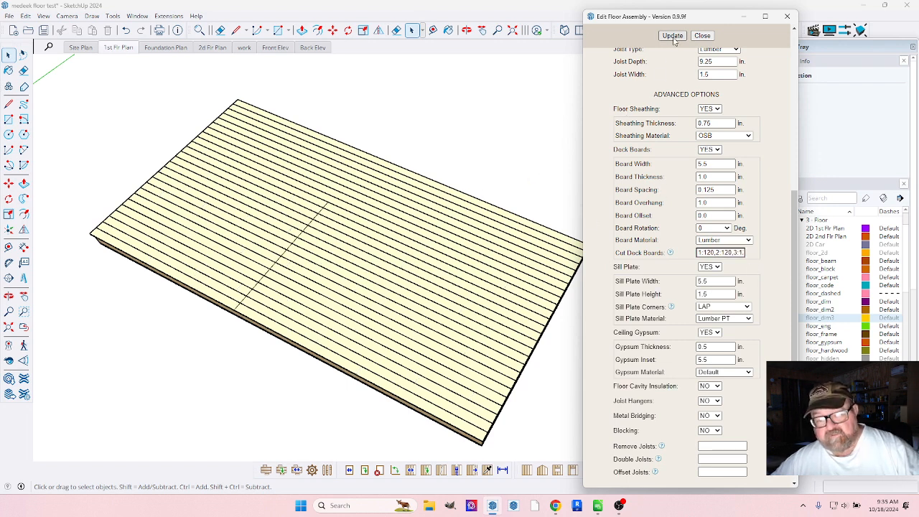
Step: Examine the deck's board joints along the middle, from the front edge to the last cut row
scroll(250, 285, "up", 2)
scroll(250, 287, "down", 2)
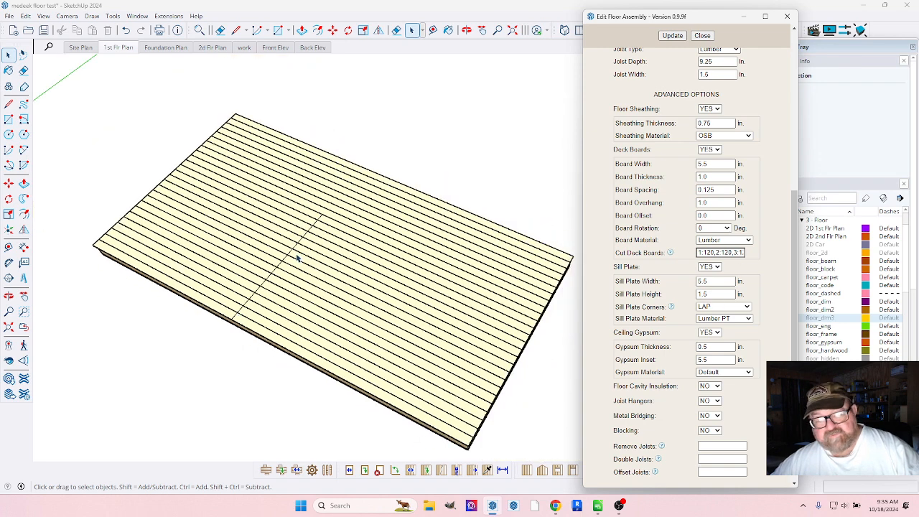
scroll(288, 260, "up", 3)
scroll(278, 262, "down", 4)
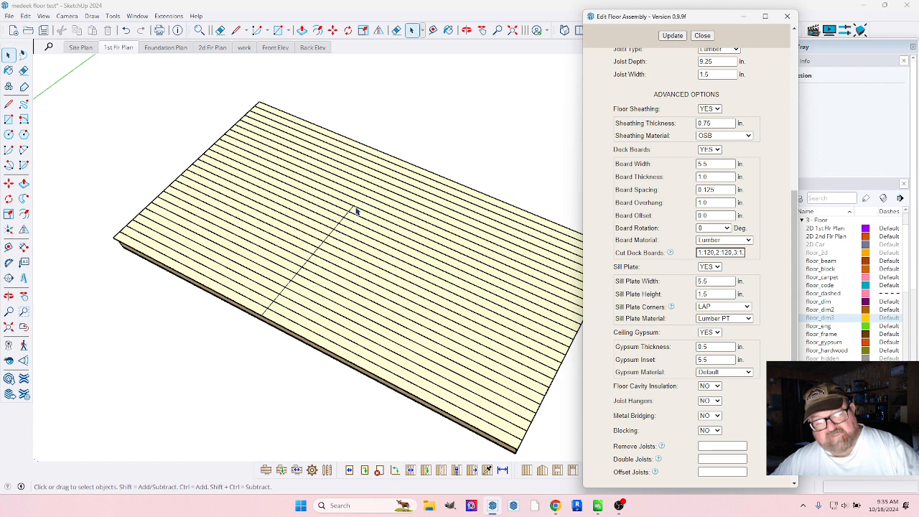
scroll(255, 251, "up", 2)
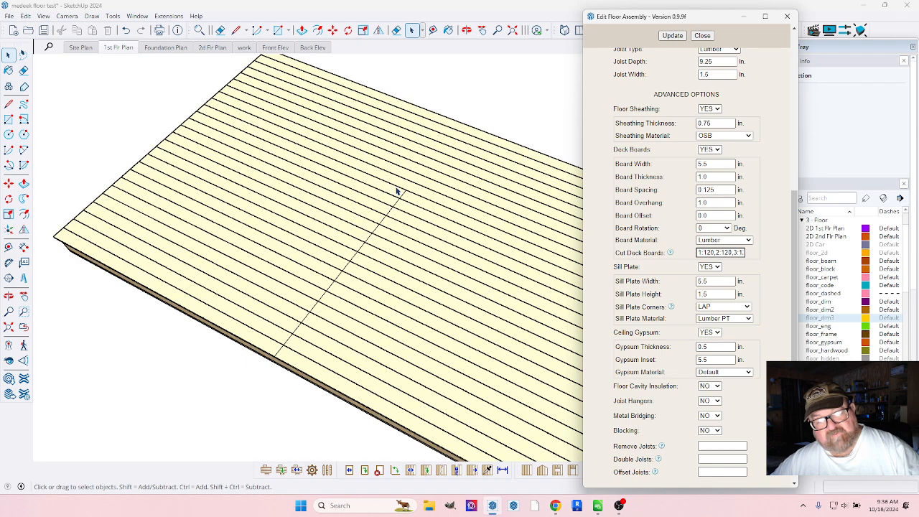
Step: Examine the deck's picture-frame border, its mitred front corner and the staggered board joints along the front and end edges
scroll(286, 271, "down", 3)
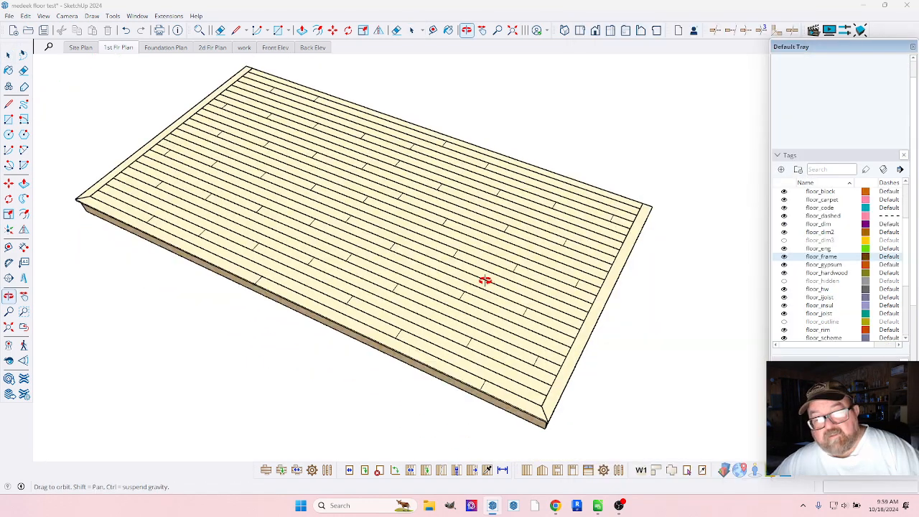
middle_click_drag(484, 280, 597, 306)
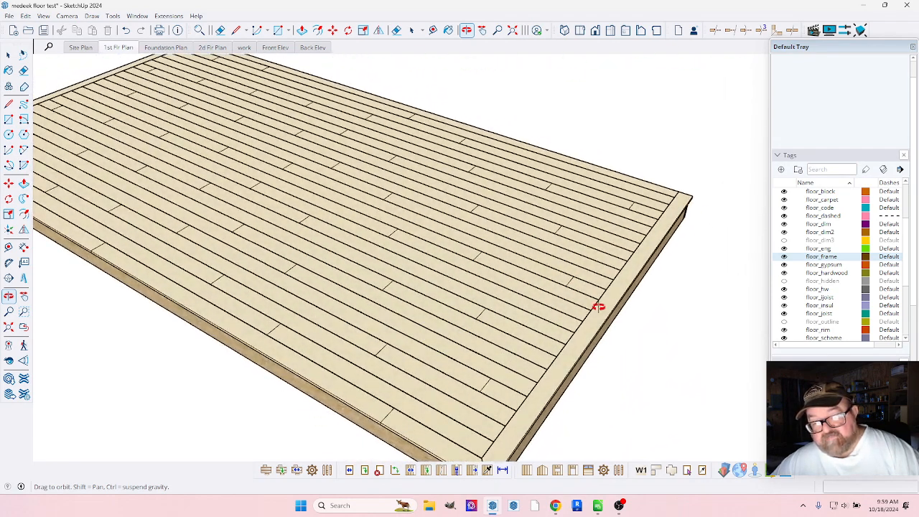
scroll(579, 289, "down", 1)
scroll(534, 370, "up", 3)
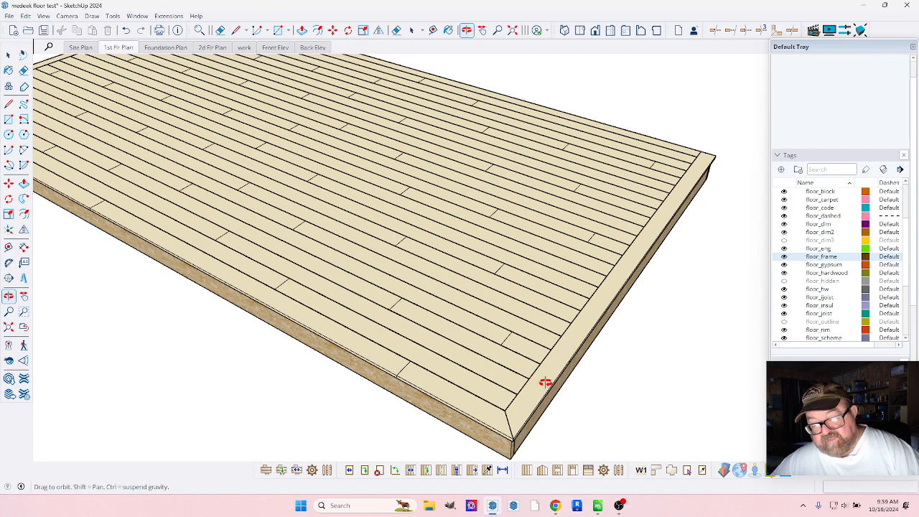
scroll(547, 376, "up", 2)
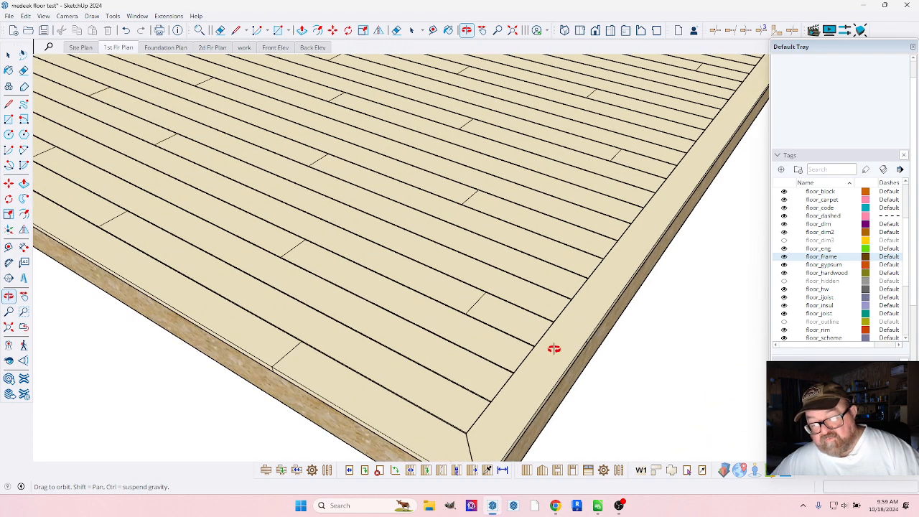
left_click_drag(495, 366, 552, 258)
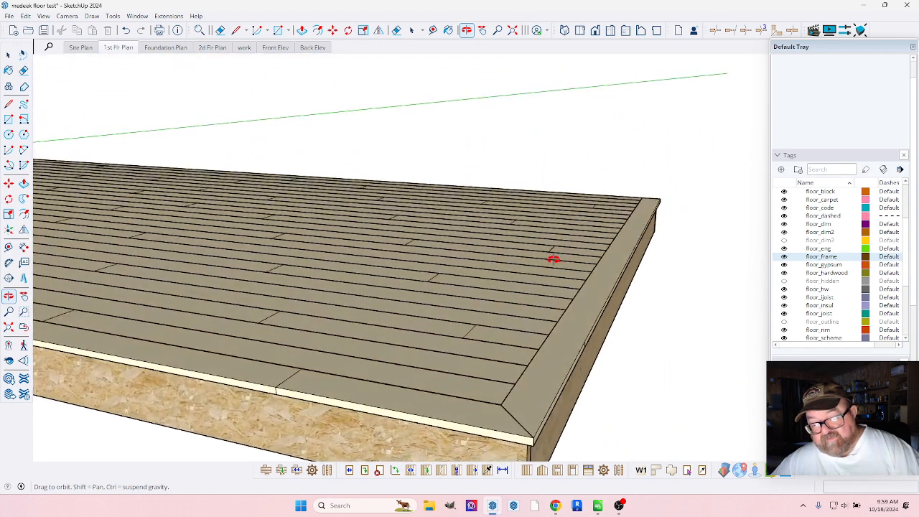
scroll(511, 336, "down", 1)
left_click_drag(510, 336, 211, 355)
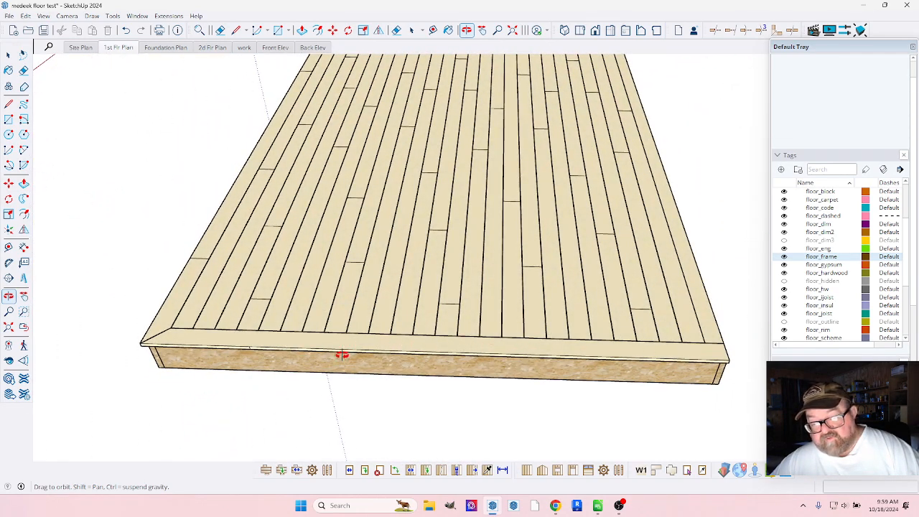
left_click_drag(266, 370, 354, 332)
Step: Inspect where the deck boards meet the end border board and how the border overhangs the rim, including its corners
scroll(355, 332, "up", 3)
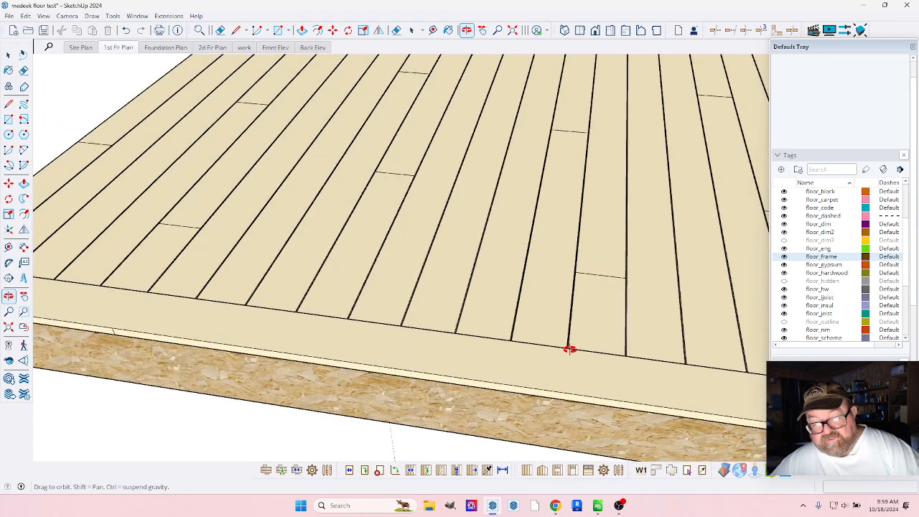
left_click_drag(542, 360, 546, 248)
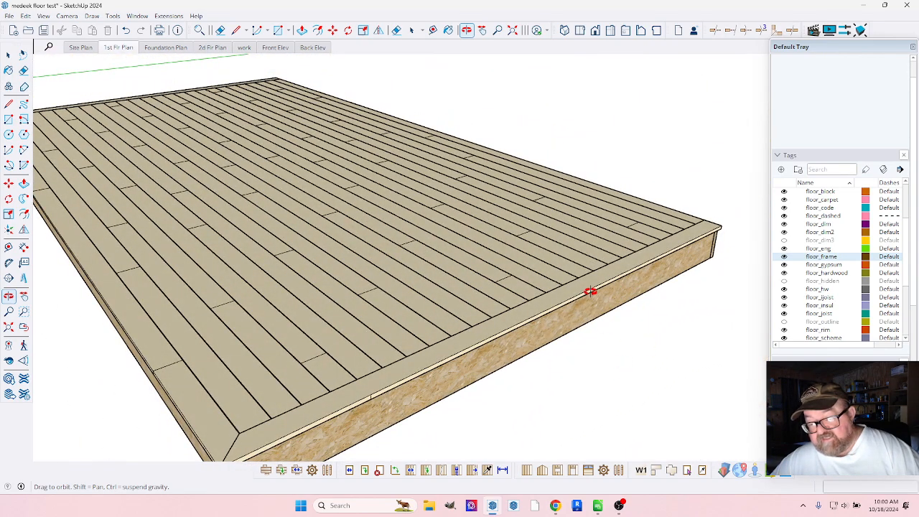
scroll(625, 285, "up", 3)
left_click_drag(537, 298, 673, 232)
scroll(681, 216, "up", 4)
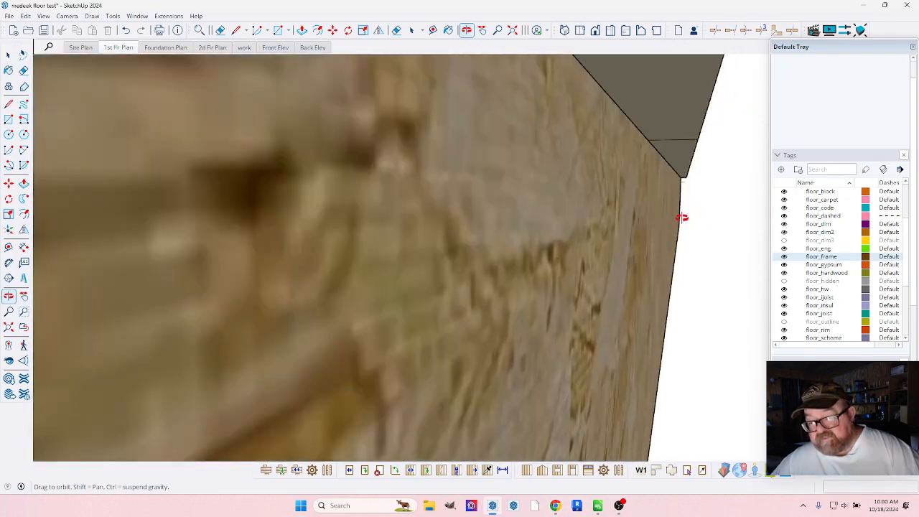
middle_click_drag(681, 217, 532, 314)
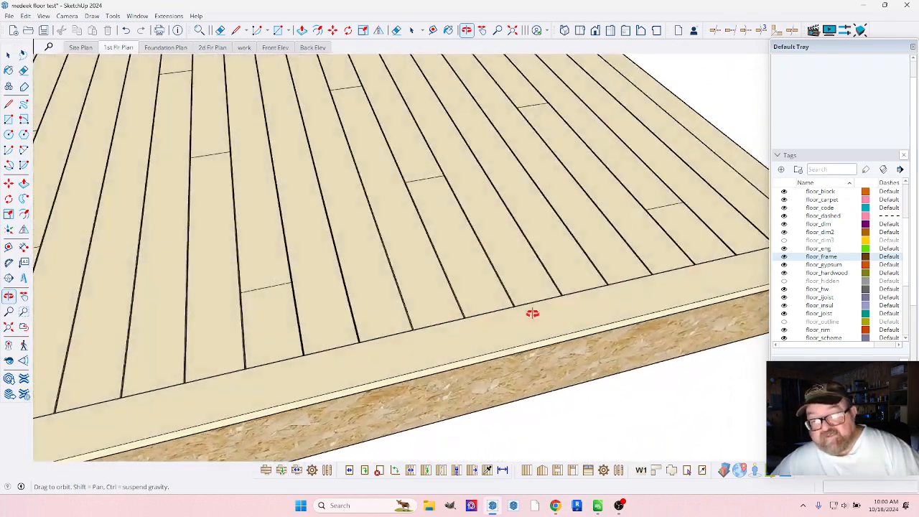
scroll(532, 314, "down", 10)
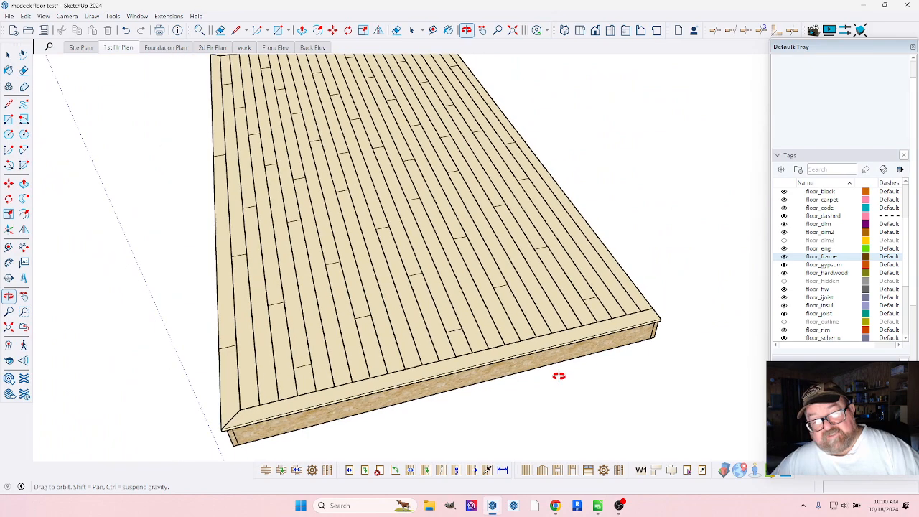
middle_click_drag(558, 376, 535, 319)
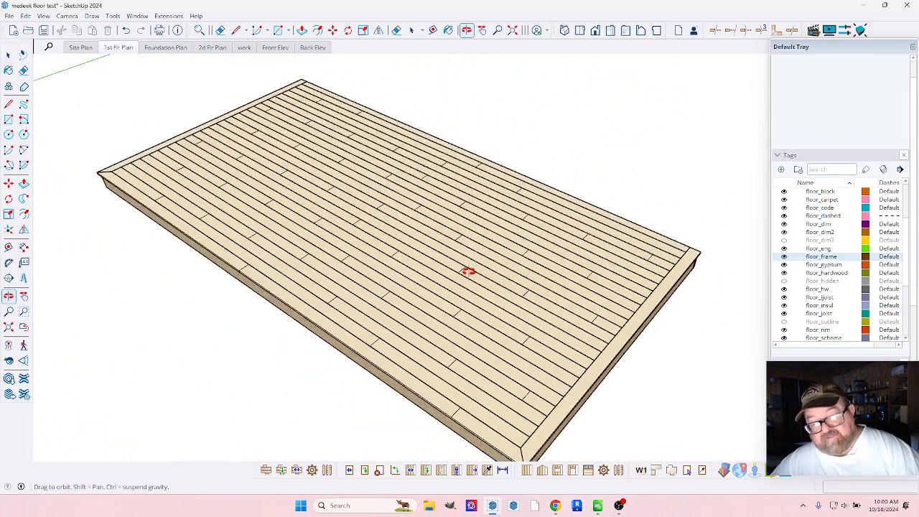
middle_click_drag(468, 271, 468, 311)
left_click_drag(503, 330, 491, 304)
scroll(564, 369, "up", 3)
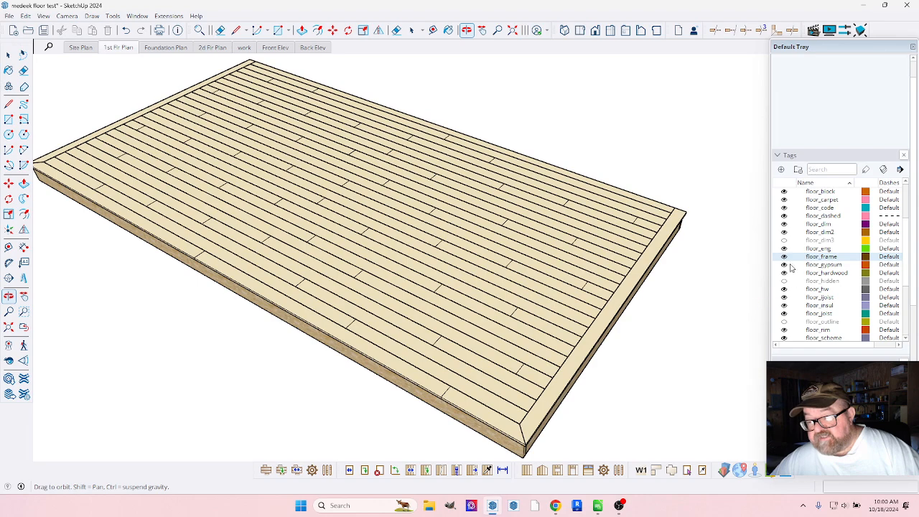
Step: Hide the floor_frame tag and examine the joists beside the rim at both ends of the floor
left_click(784, 258)
scroll(503, 437, "up", 6)
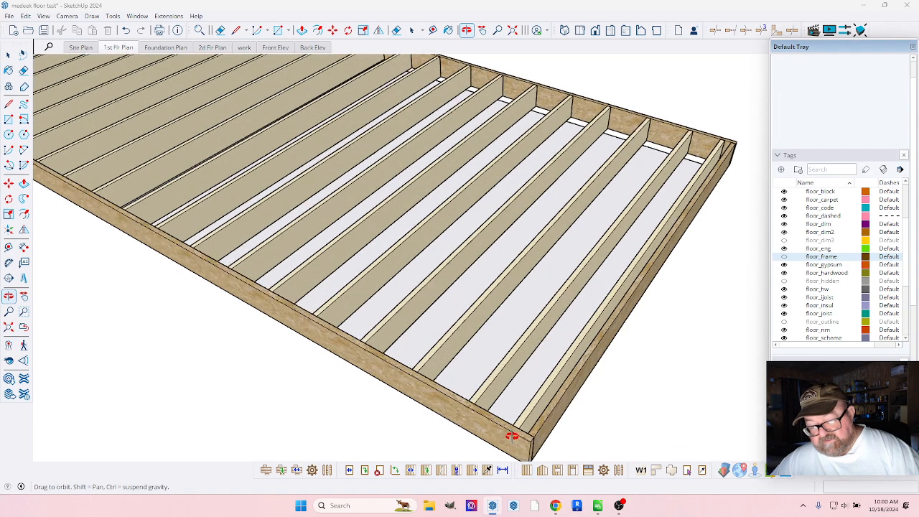
left_click_drag(531, 431, 613, 350)
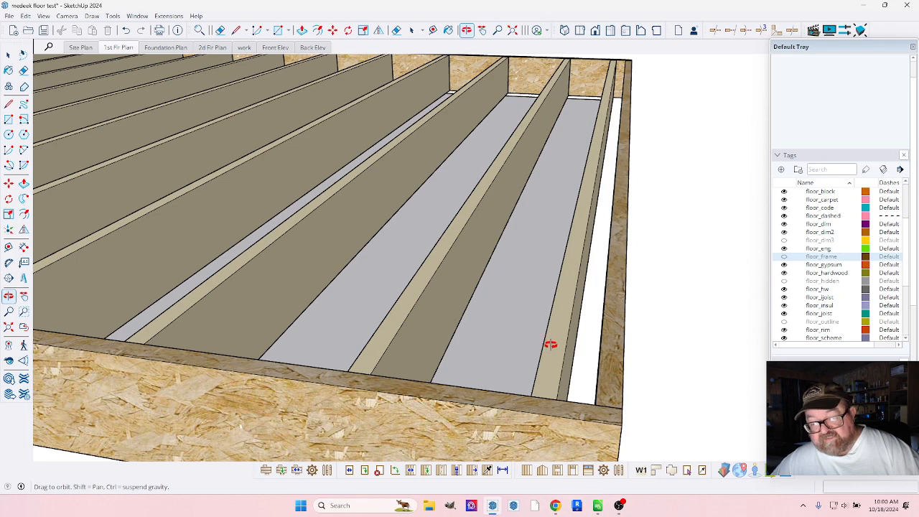
left_click_drag(592, 362, 653, 386)
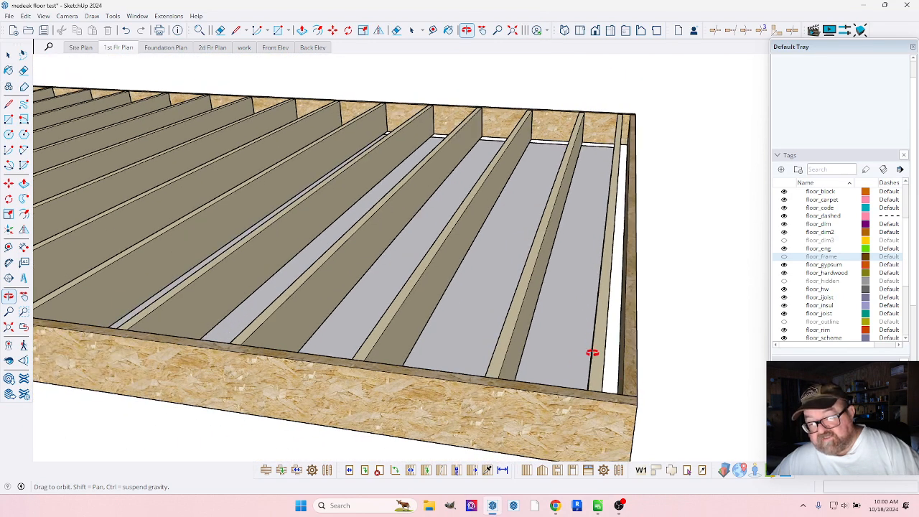
left_click_drag(592, 352, 708, 427)
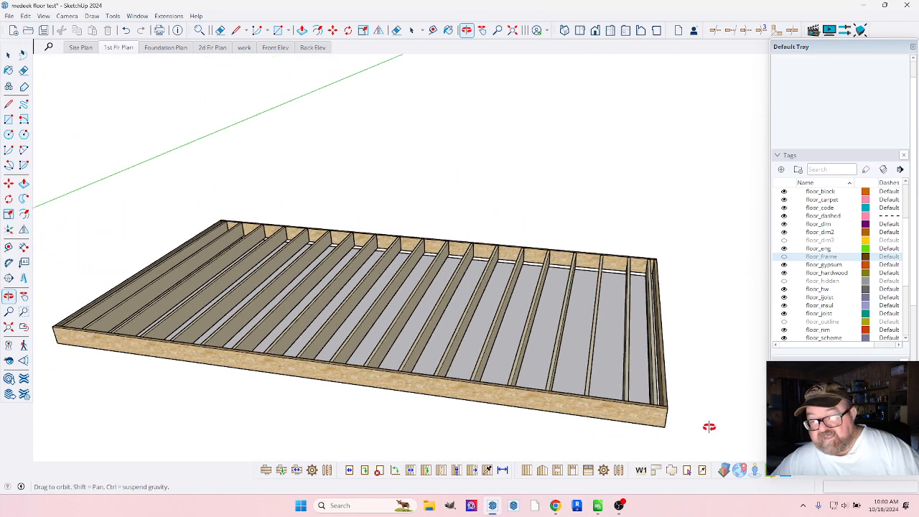
scroll(212, 352, "up", 8)
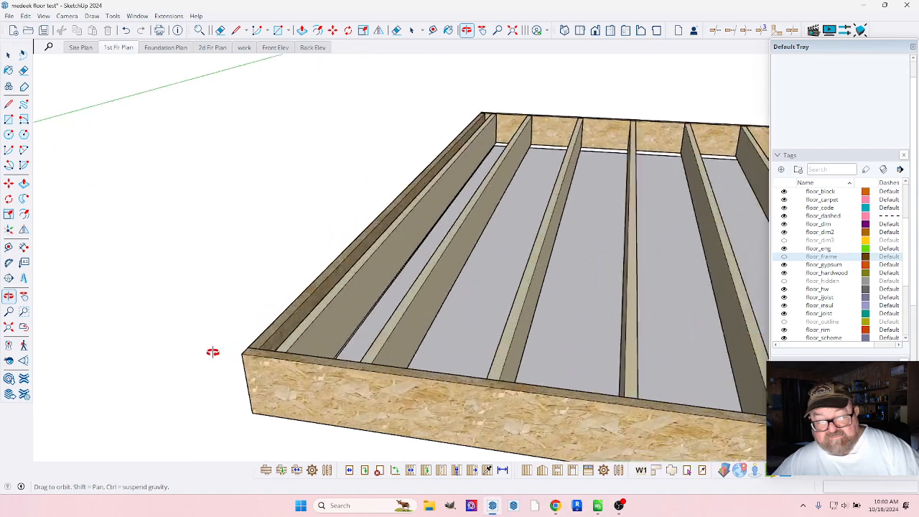
left_click_drag(213, 351, 544, 430)
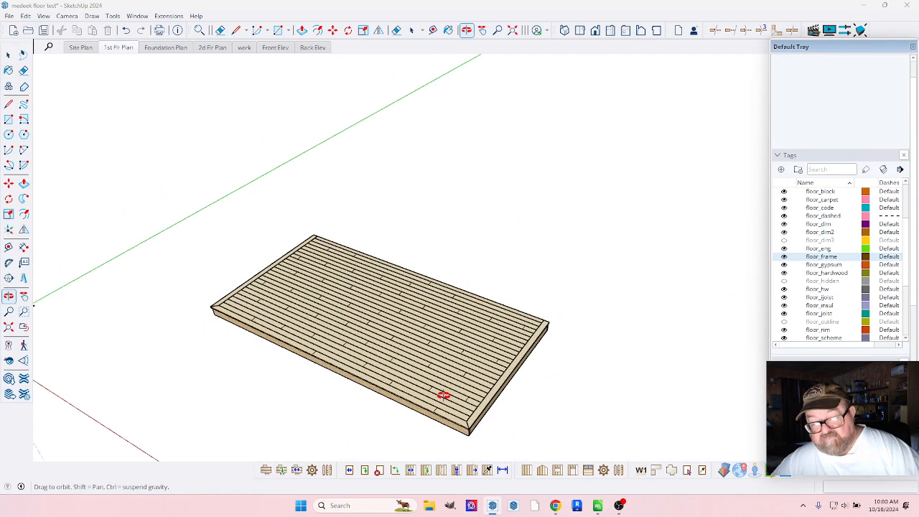
scroll(444, 394, "up", 3)
left_click_drag(447, 410, 471, 400)
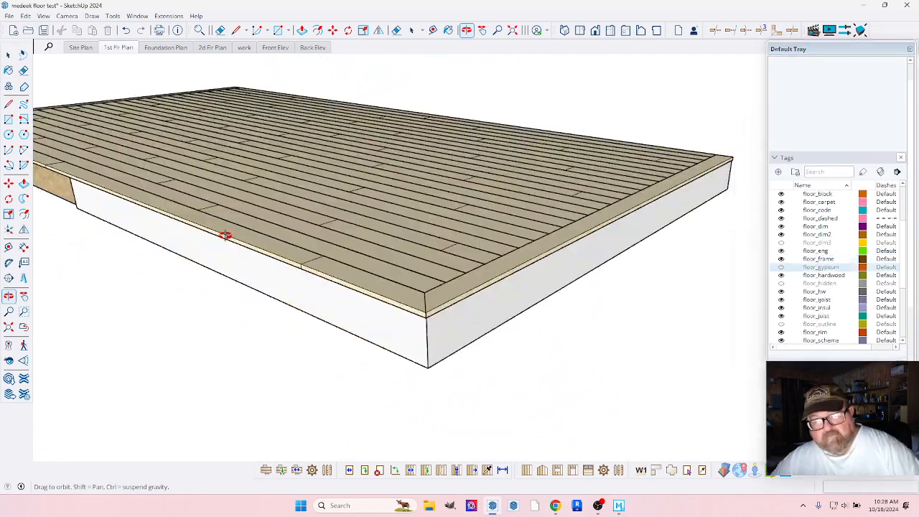
Step: Examine the fascia board's mitred corner from below and its open end against the rim, beneath the deck board overhang
left_click_drag(225, 236, 408, 244)
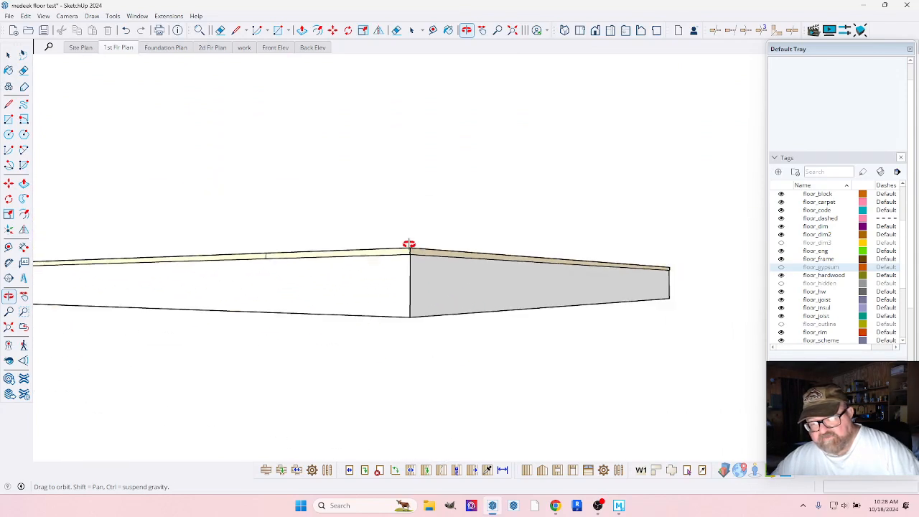
left_click_drag(488, 289, 379, 323)
left_click_drag(314, 297, 360, 414)
left_click_drag(371, 298, 389, 265)
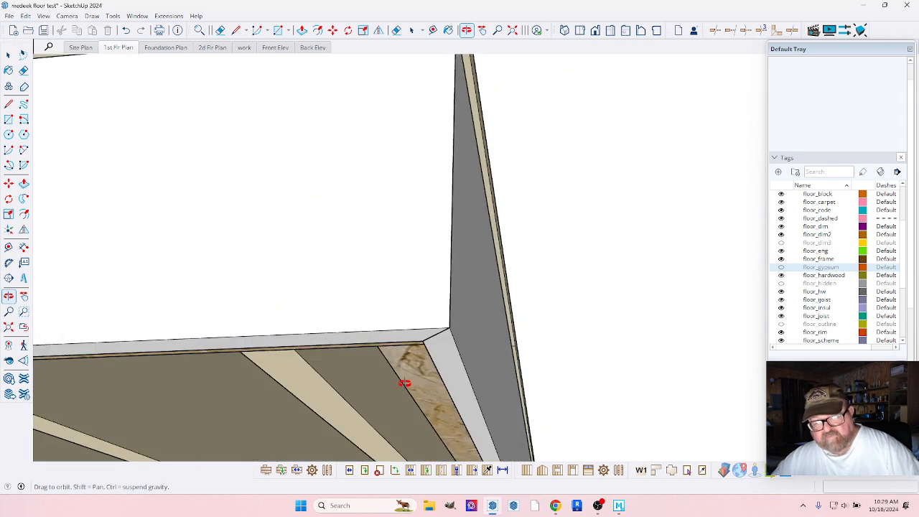
left_click_drag(378, 331, 517, 253)
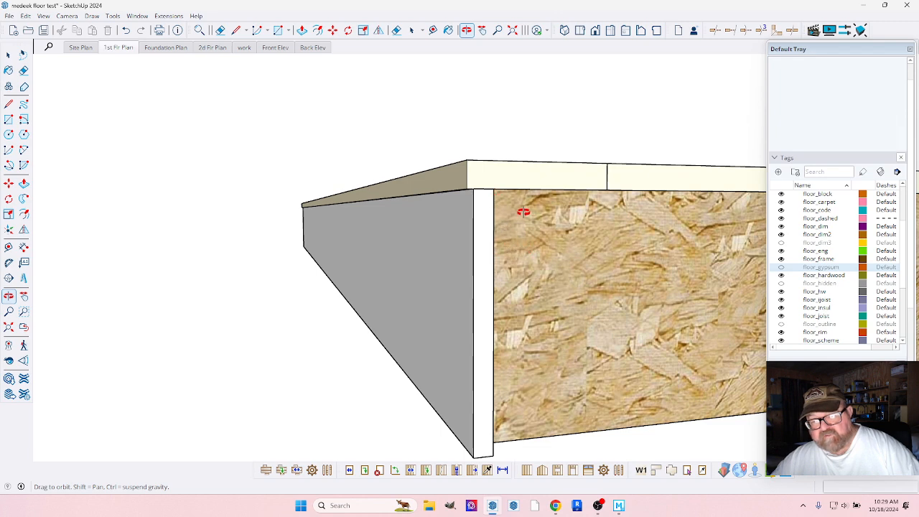
left_click_drag(520, 213, 468, 188)
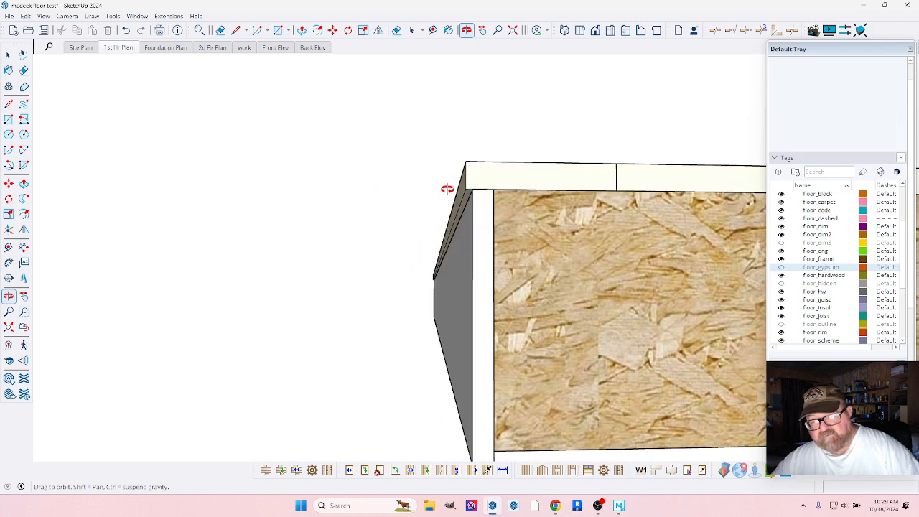
left_click_drag(477, 259, 586, 351)
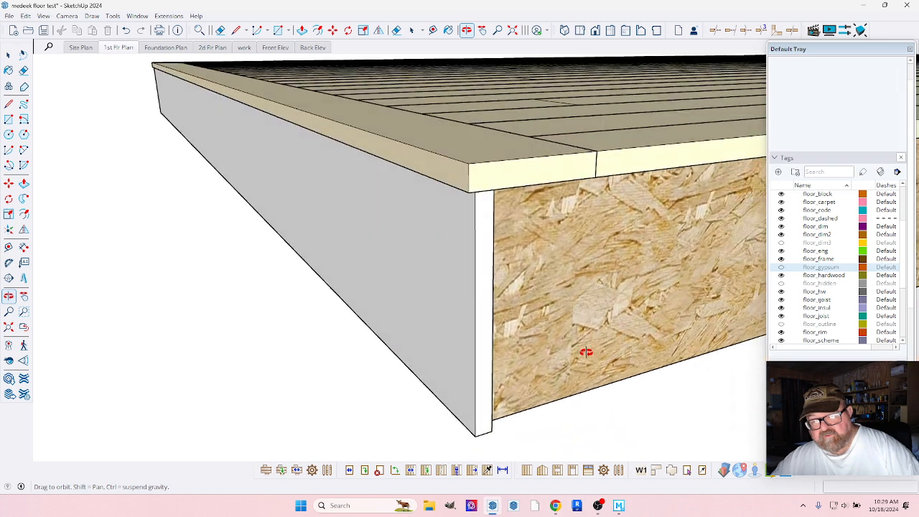
left_click_drag(491, 184, 462, 173)
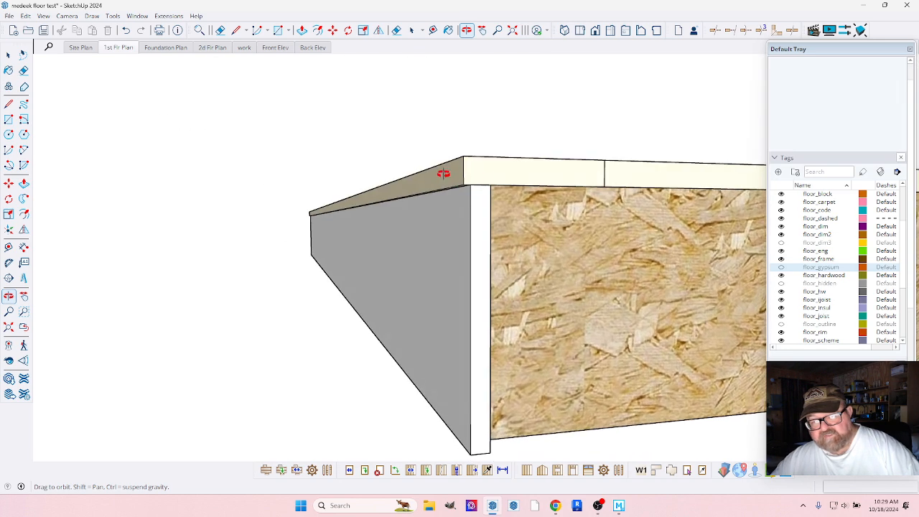
left_click_drag(491, 257, 485, 240)
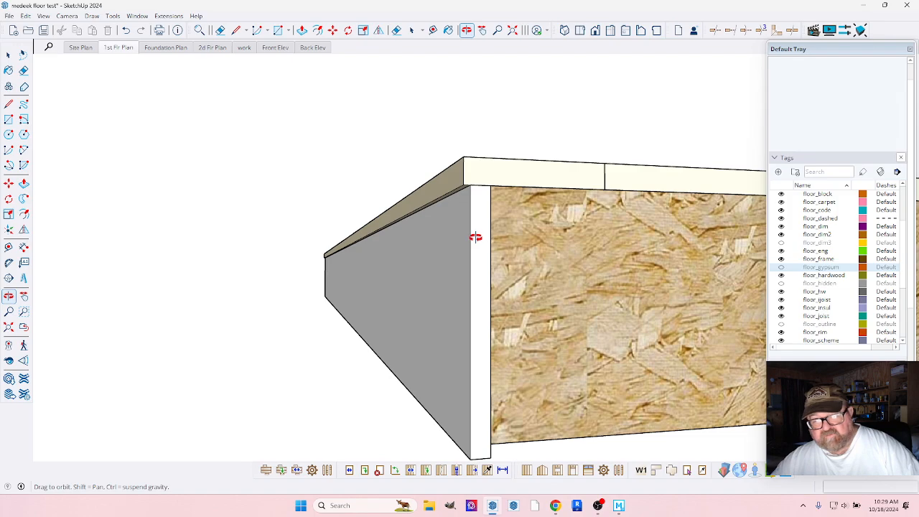
left_click_drag(477, 239, 541, 348)
Step: Review the whole deck with its staggered boards, mitred border and partial fascia from above and from the side
scroll(551, 348, "down", 1)
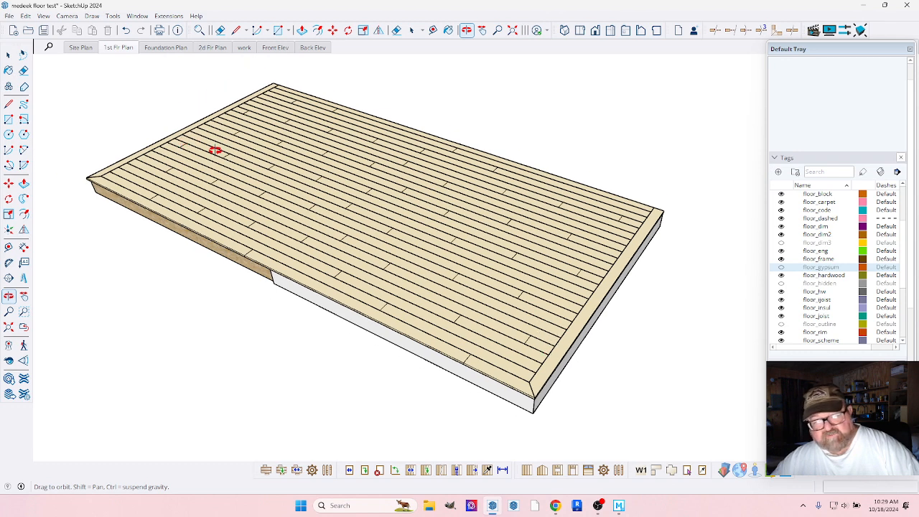
scroll(527, 321, "up", 1)
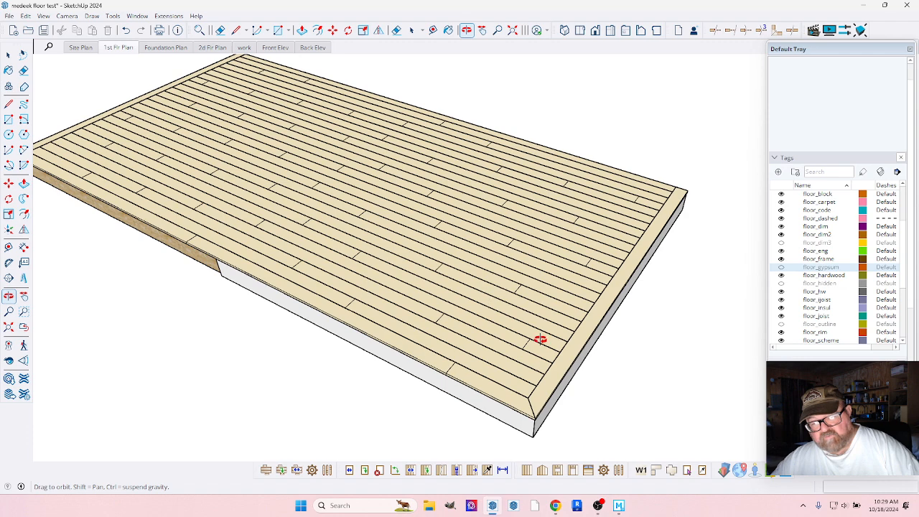
left_click_drag(539, 339, 539, 310)
scroll(538, 401, "up", 3)
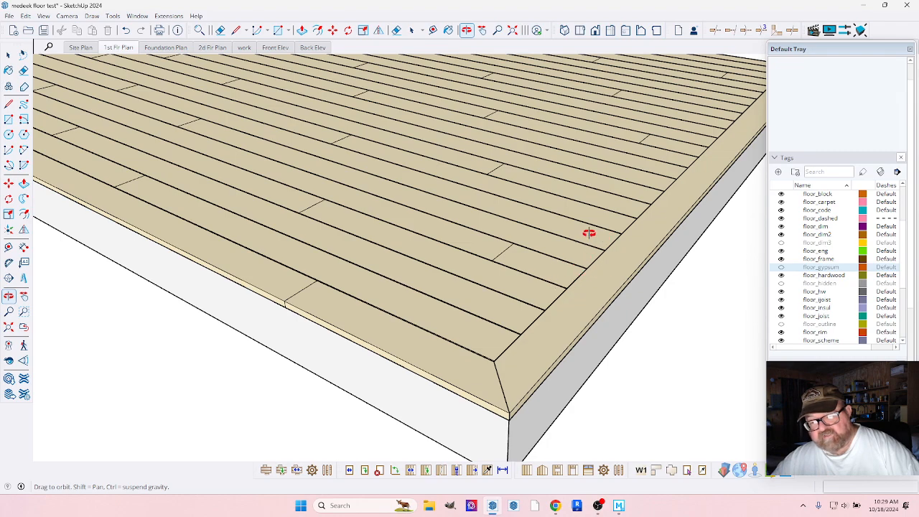
scroll(460, 305, "down", 8)
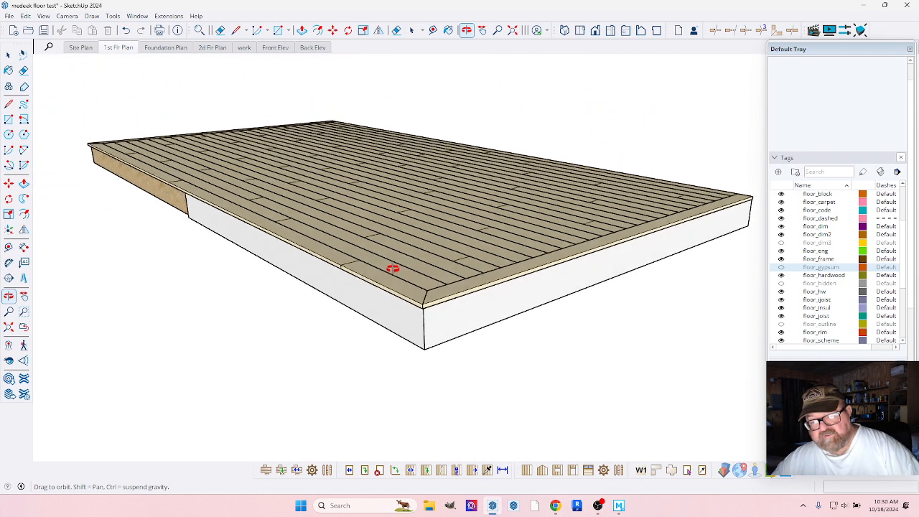
left_click_drag(387, 243, 397, 315)
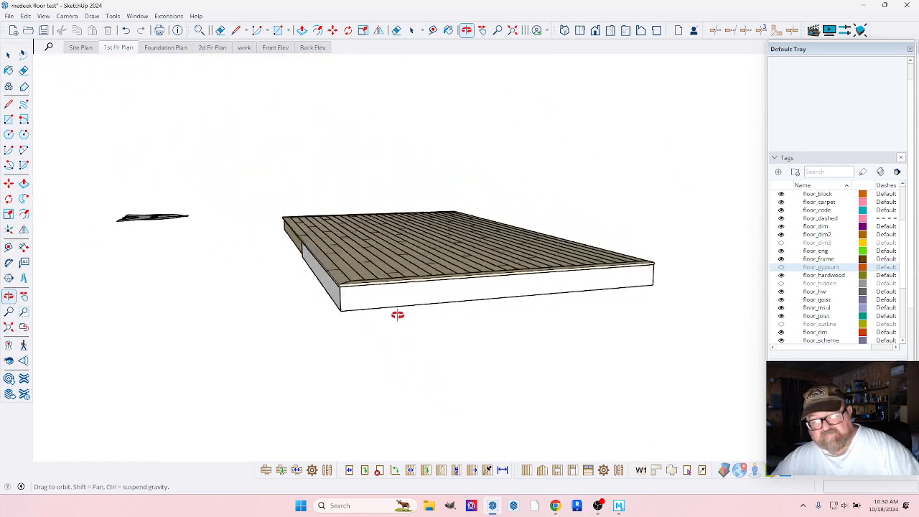